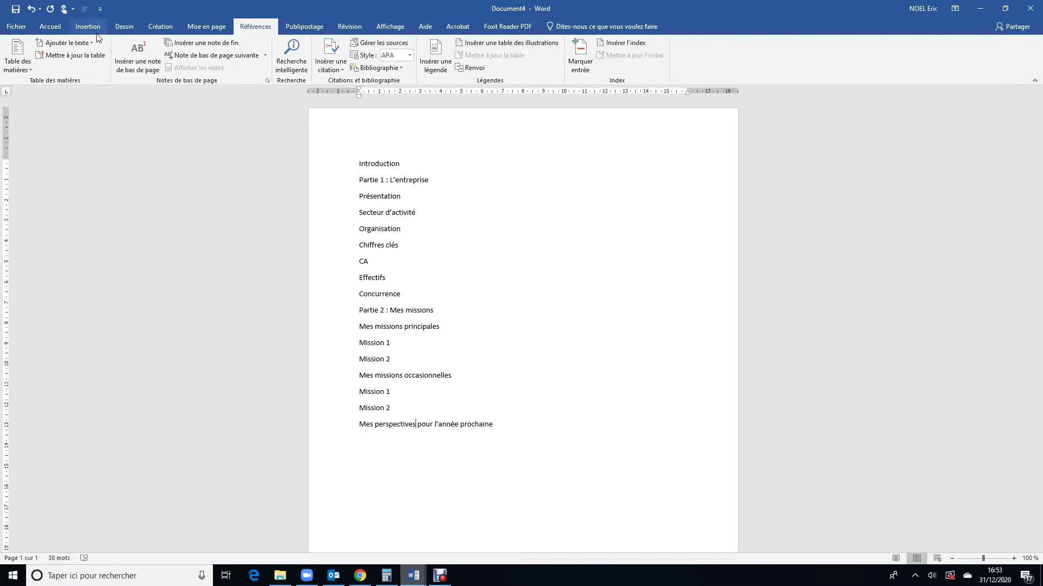
Apply the Titre 1 style to the lines "Introduction" and "Partie 1 : L'entreprise"
{"action": "left_click", "coordinate": [54, 29]}
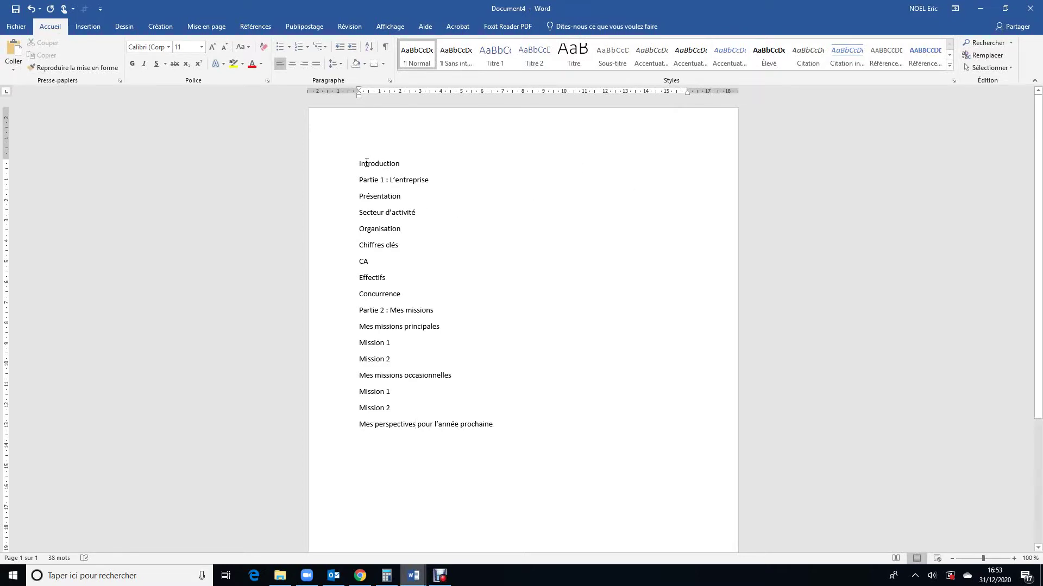
{"action": "left_click_drag", "start_coordinate": [361, 163], "coordinate": [413, 164]}
{"action": "left_click", "coordinate": [504, 67]}
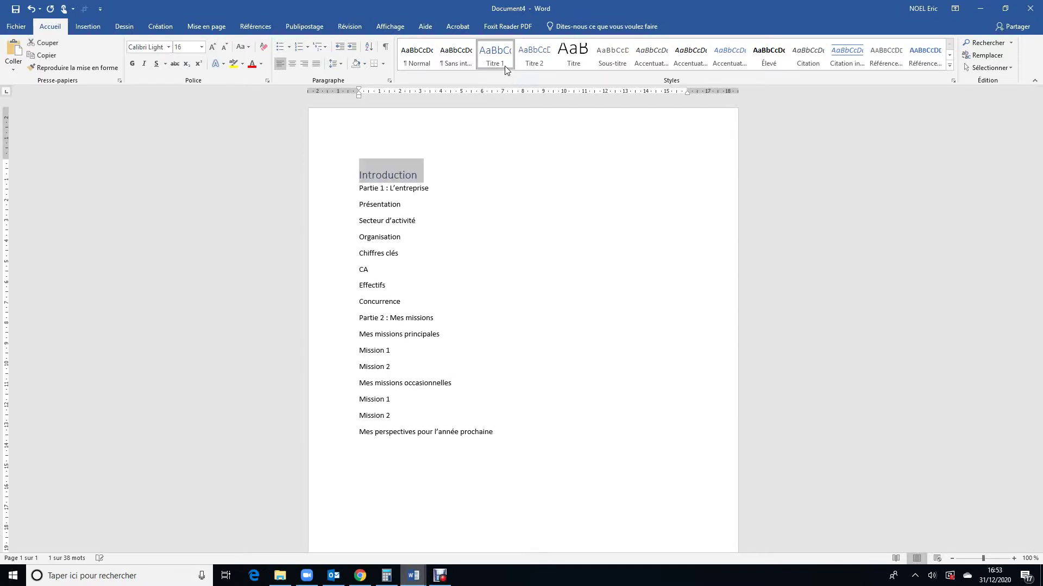
{"action": "left_click_drag", "start_coordinate": [357, 188], "coordinate": [442, 189]}
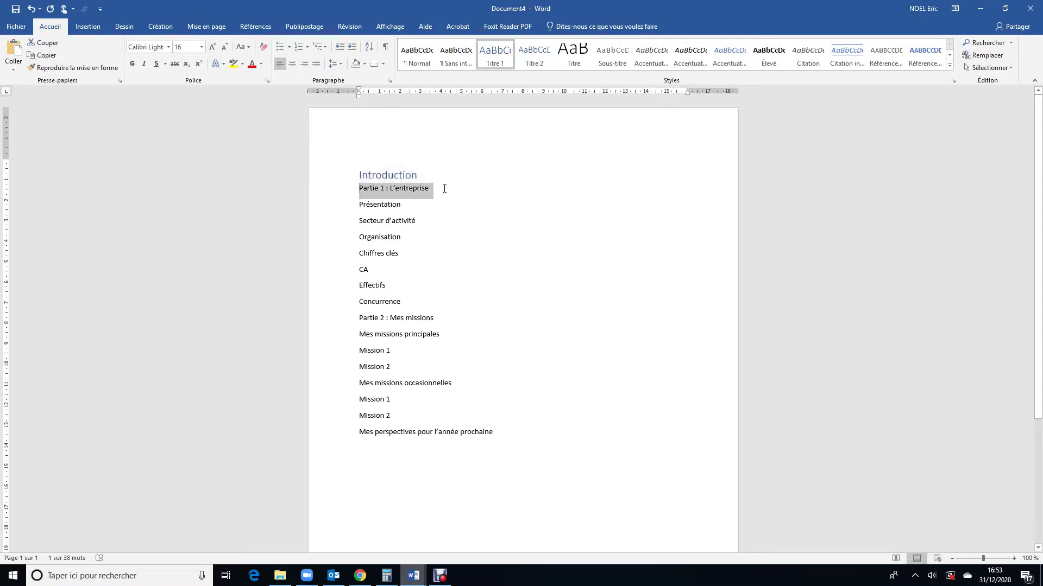
{"action": "left_click", "coordinate": [495, 54]}
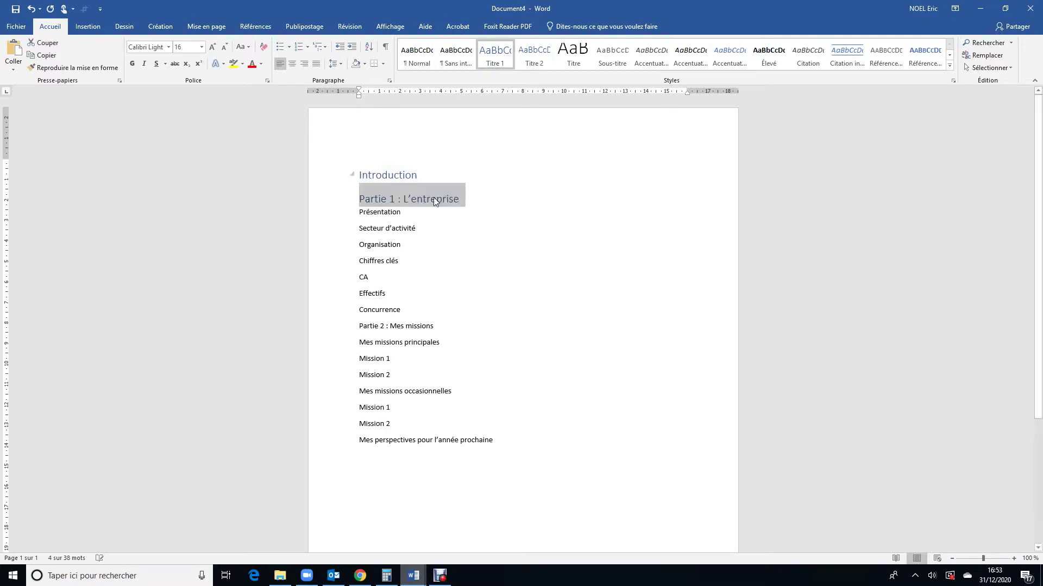
Apply the Titre 2 style to "Présentation", "Secteur d'activité", "Organisation" and "Chiffres clés"
{"action": "left_click_drag", "start_coordinate": [360, 211], "coordinate": [406, 213]}
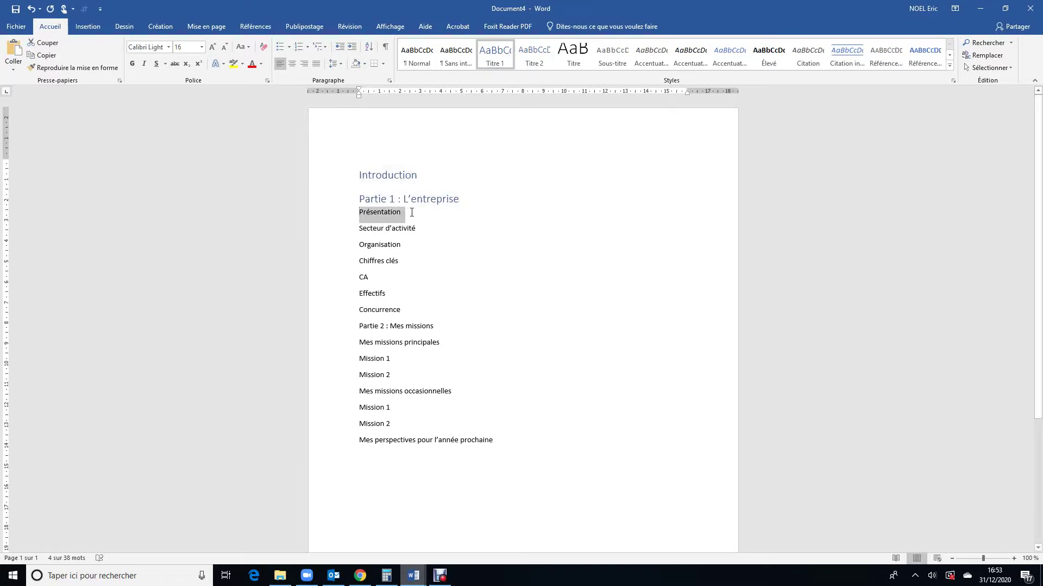
{"action": "left_click", "coordinate": [543, 63]}
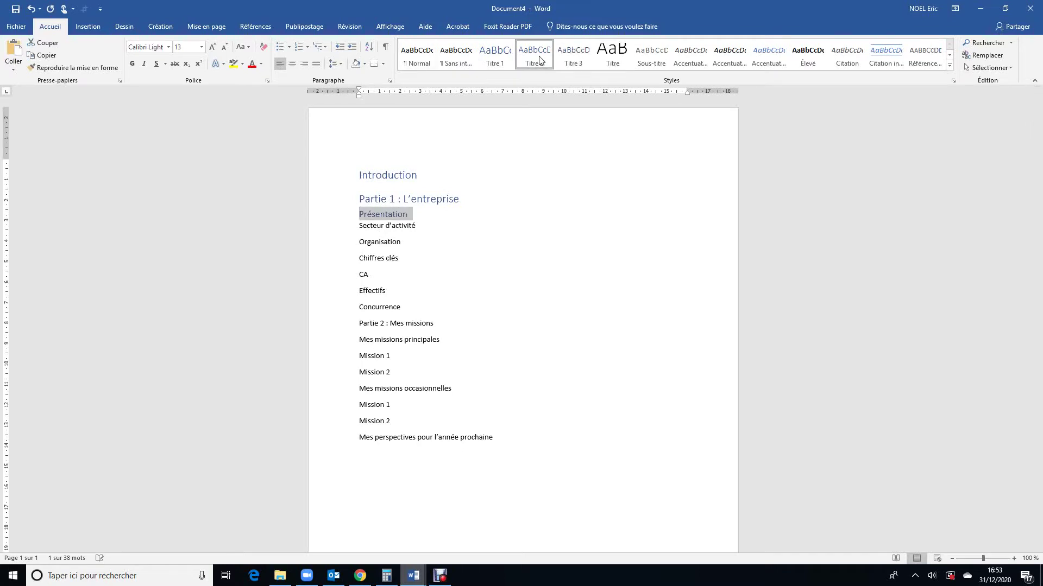
{"action": "left_click_drag", "start_coordinate": [359, 226], "coordinate": [420, 228]}
{"action": "left_click", "coordinate": [543, 63]}
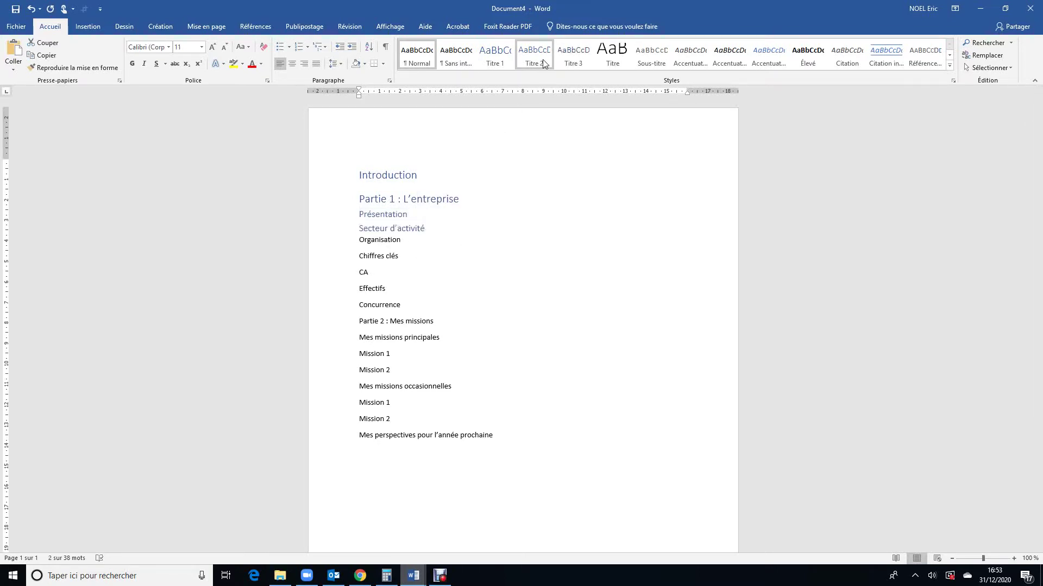
{"action": "left_click", "coordinate": [543, 63]}
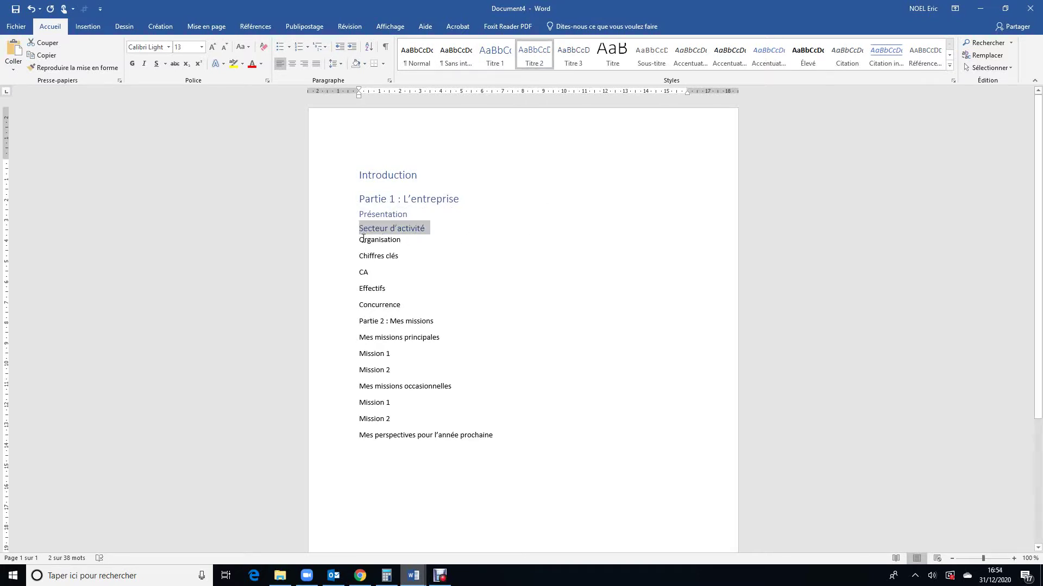
{"action": "left_click_drag", "start_coordinate": [360, 239], "coordinate": [407, 240]}
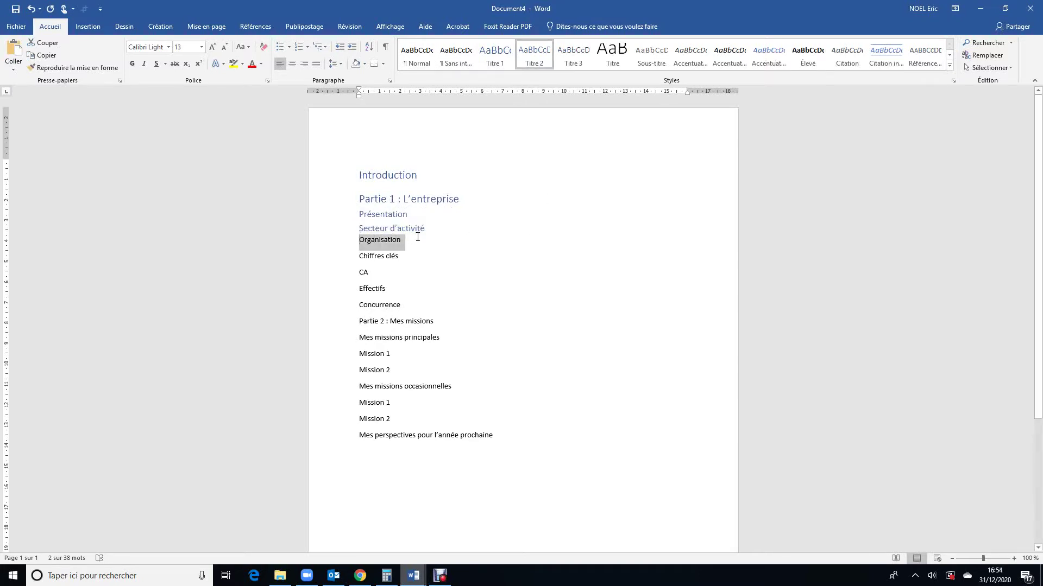
{"action": "left_click", "coordinate": [537, 65]}
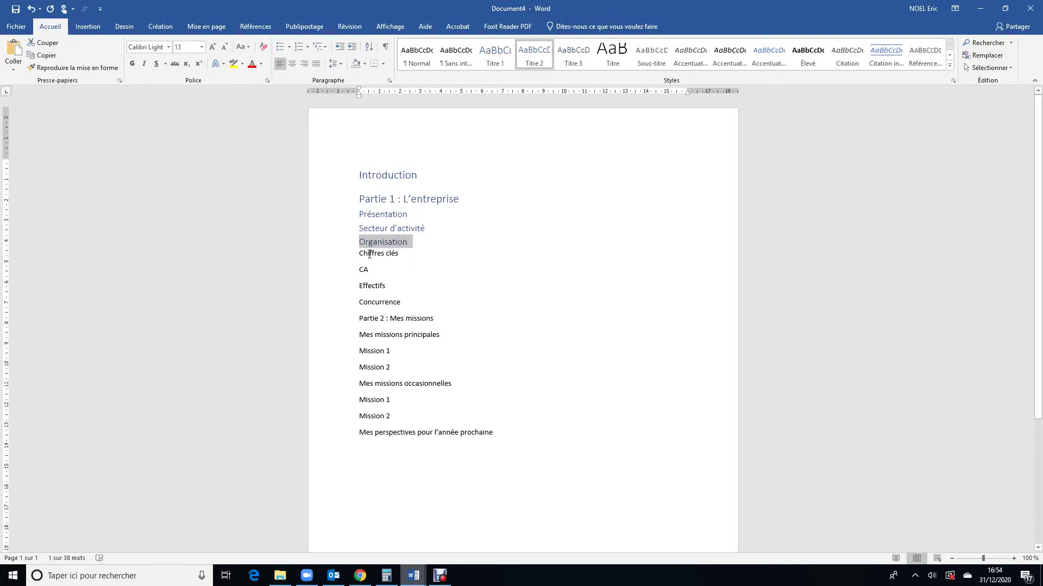
{"action": "left_click_drag", "start_coordinate": [359, 254], "coordinate": [406, 253]}
{"action": "left_click", "coordinate": [537, 65]}
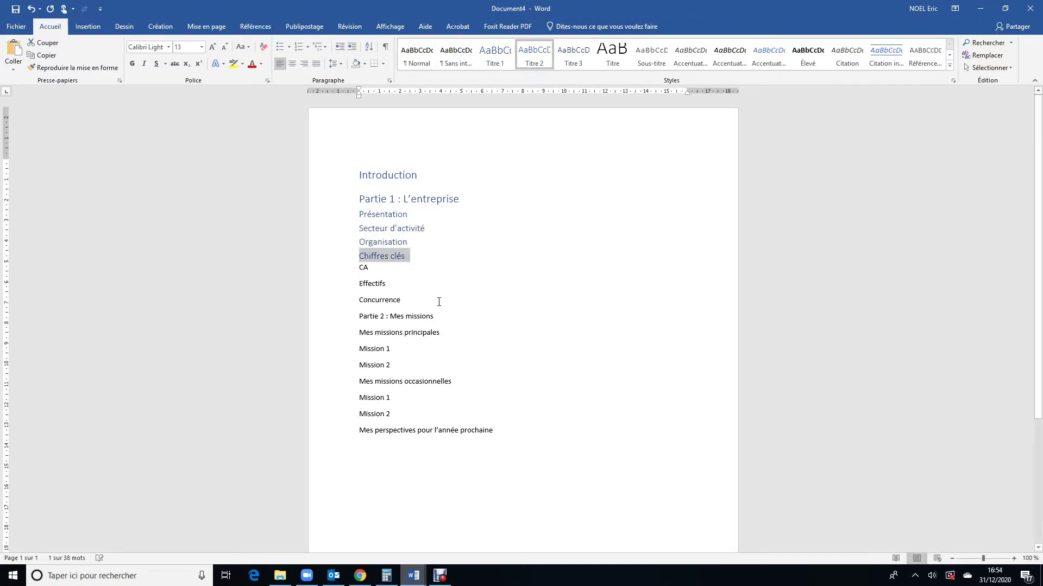
Apply the Titre 3 style to "CA" and "Effectifs" under "Chiffres clés"
{"action": "double_click", "coordinate": [363, 268]}
{"action": "left_click", "coordinate": [612, 54]}
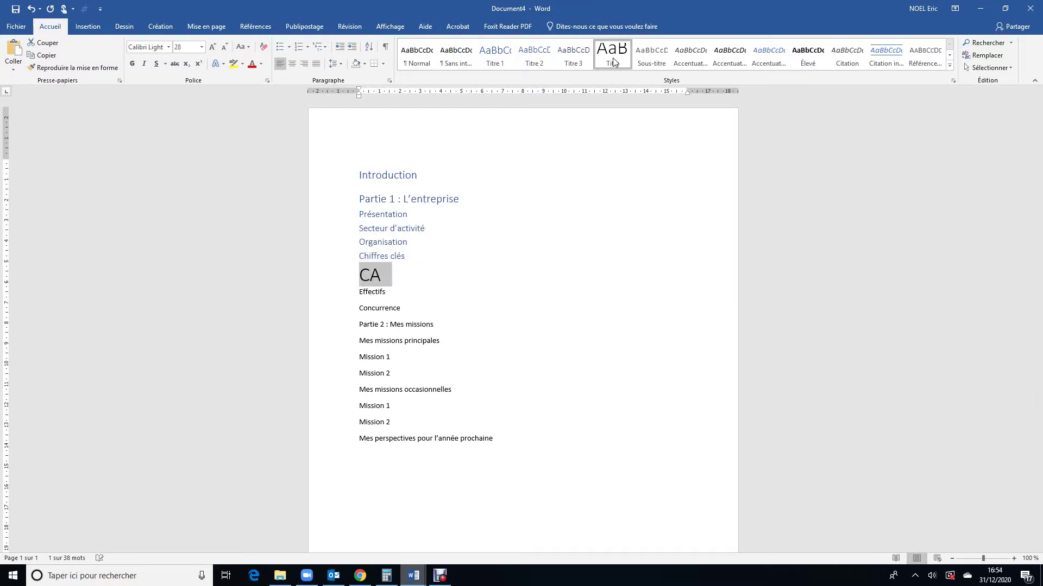
{"action": "left_click", "coordinate": [456, 265]}
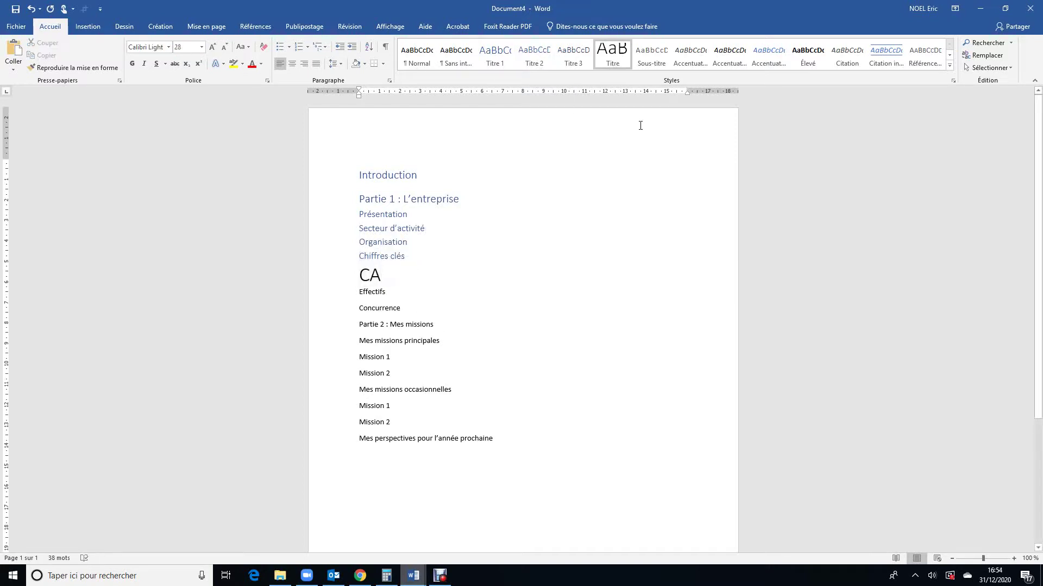
{"action": "left_click", "coordinate": [581, 66]}
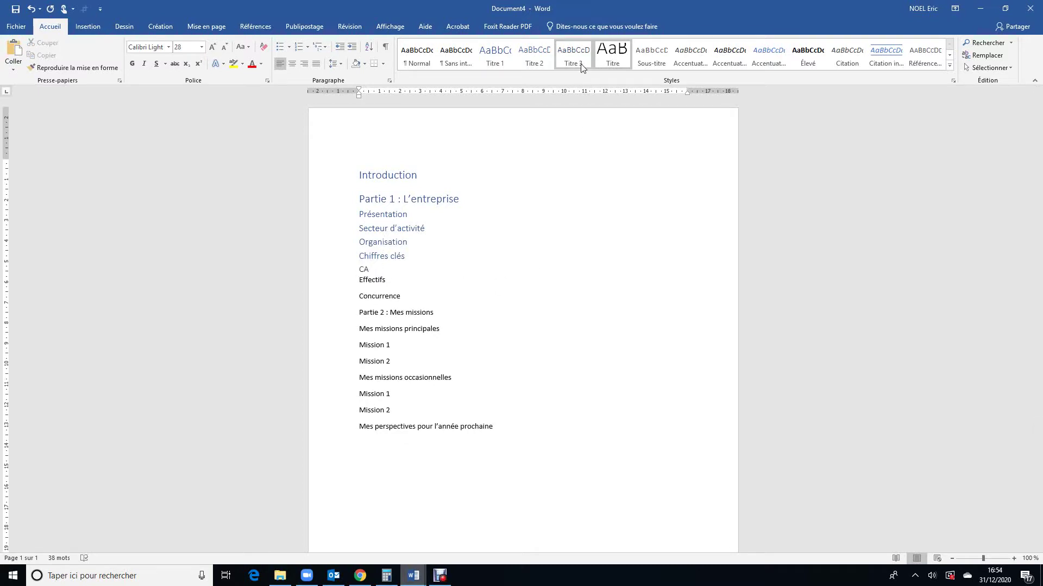
{"action": "key", "text": "ctrl+z"}
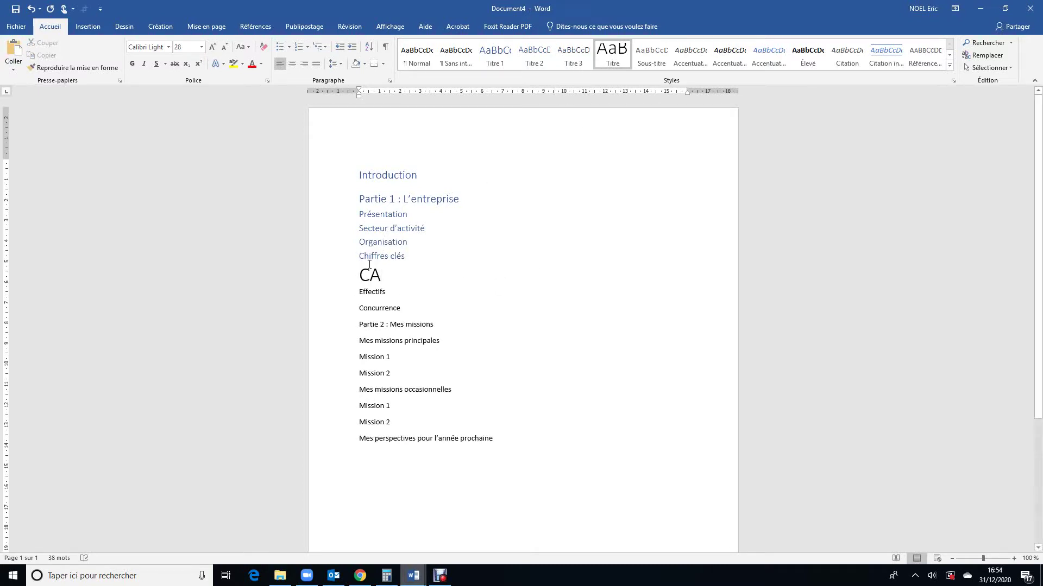
{"action": "key", "text": "ctrl+y"}
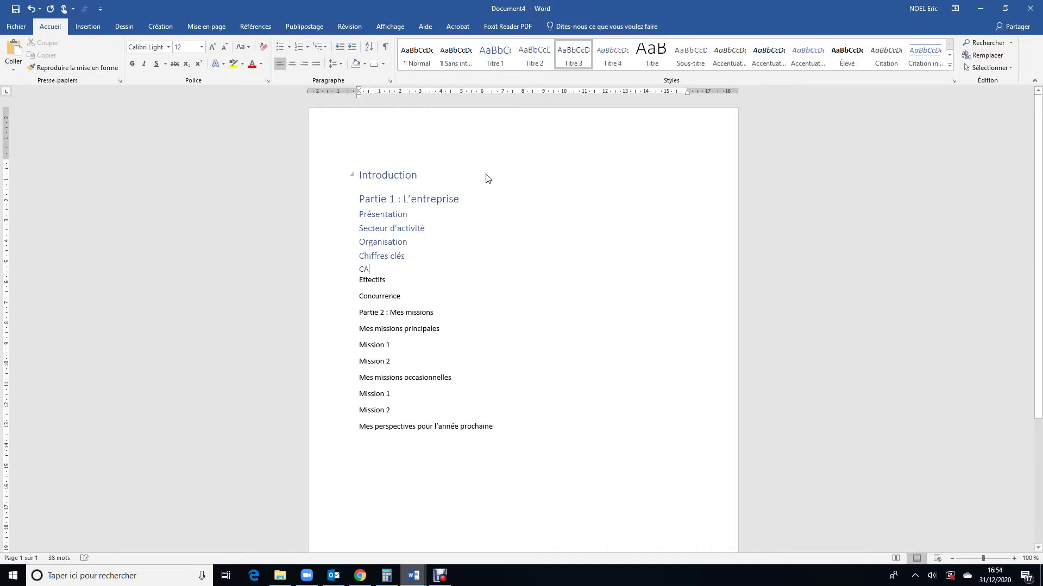
{"action": "double_click", "coordinate": [372, 280]}
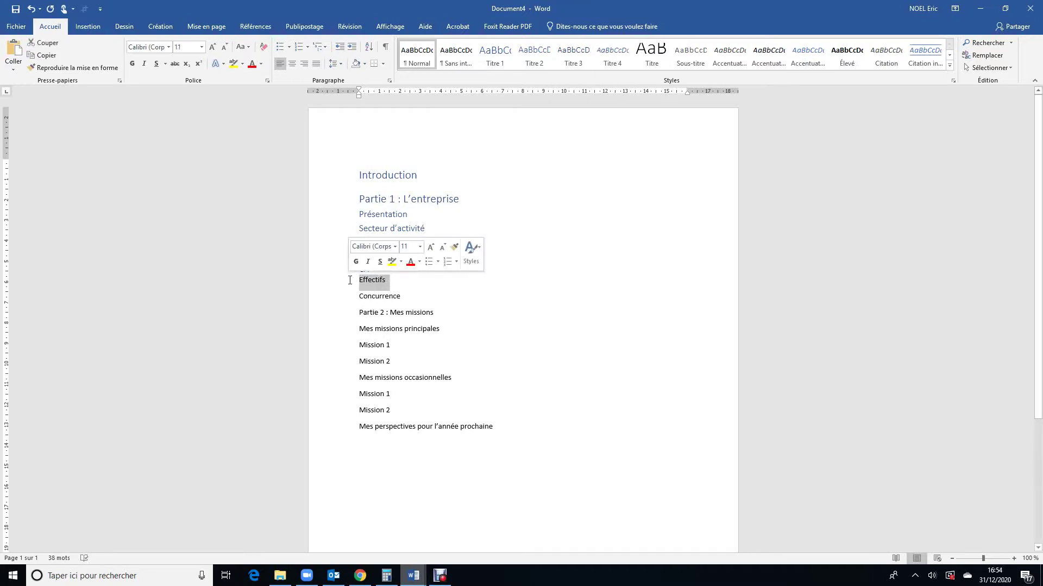
{"action": "left_click", "coordinate": [573, 54]}
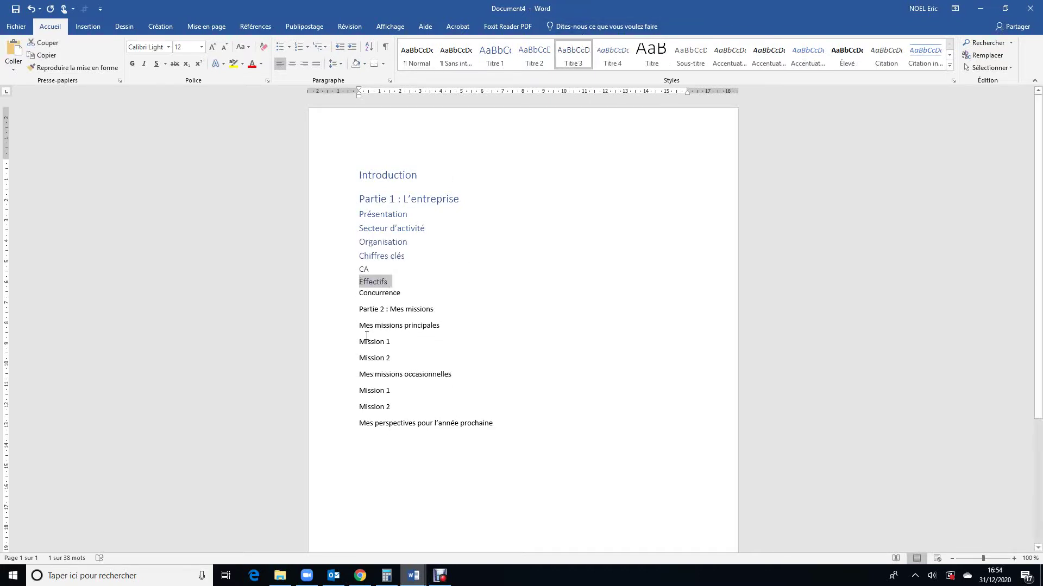
Apply the Titre 2 style to "Concurrence" and the Titre 1 style to "Partie 2 : Mes missions"
{"action": "left_click_drag", "start_coordinate": [359, 293], "coordinate": [415, 289]}
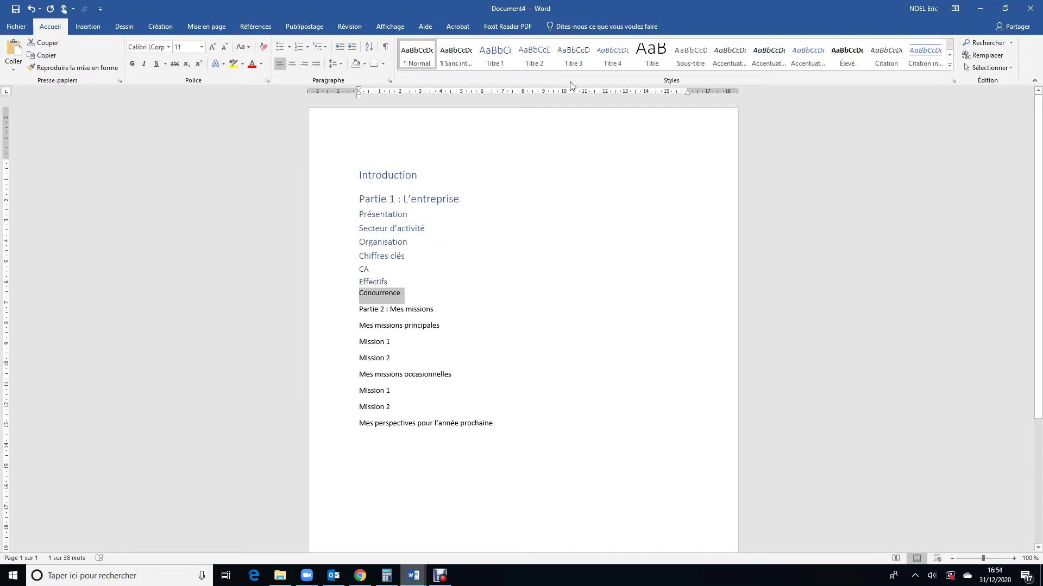
{"action": "left_click", "coordinate": [536, 64]}
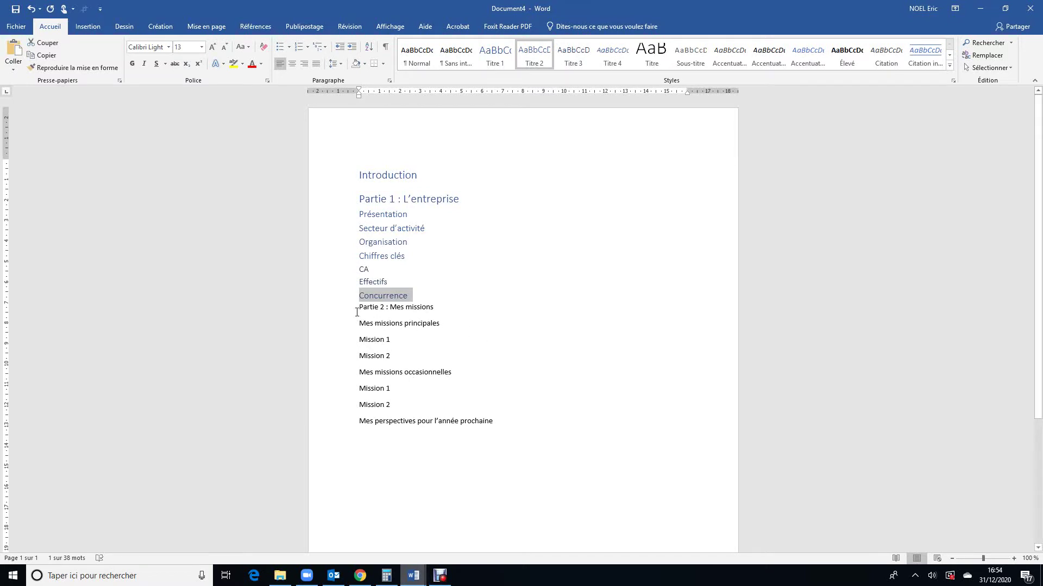
{"action": "left_click_drag", "start_coordinate": [357, 313], "coordinate": [444, 307]}
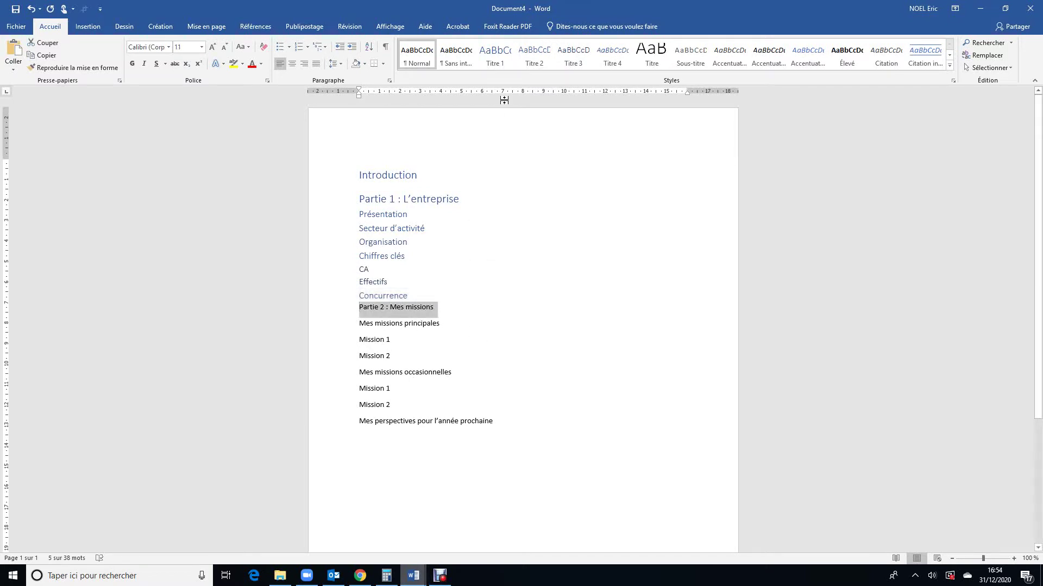
{"action": "left_click", "coordinate": [495, 54]}
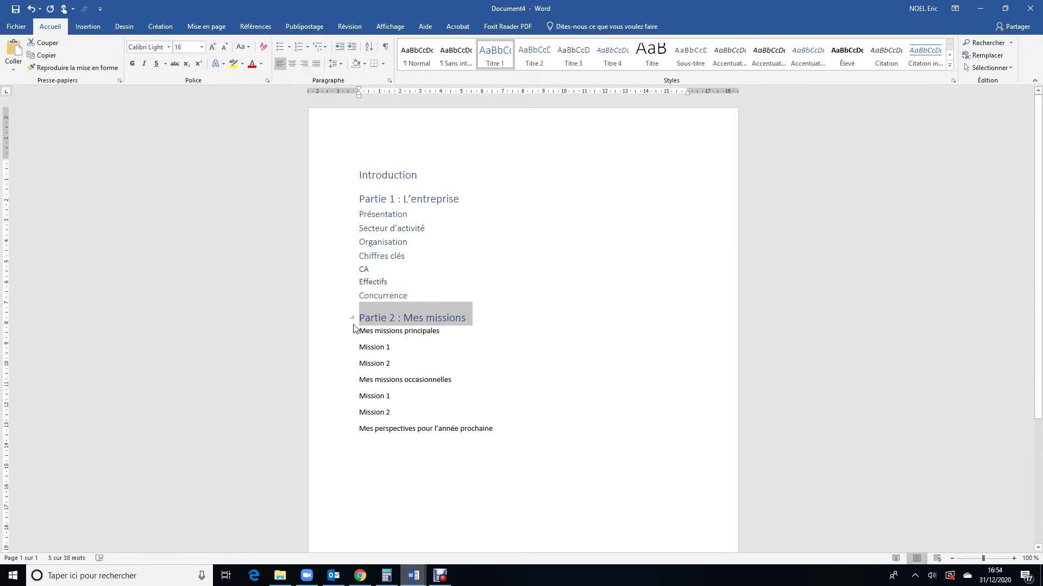
Style "Mes missions principales" as Titre 2 and the "Mission 1" and "Mission 2" lines beneath it as Titre 3
{"action": "left_click_drag", "start_coordinate": [359, 331], "coordinate": [455, 331]}
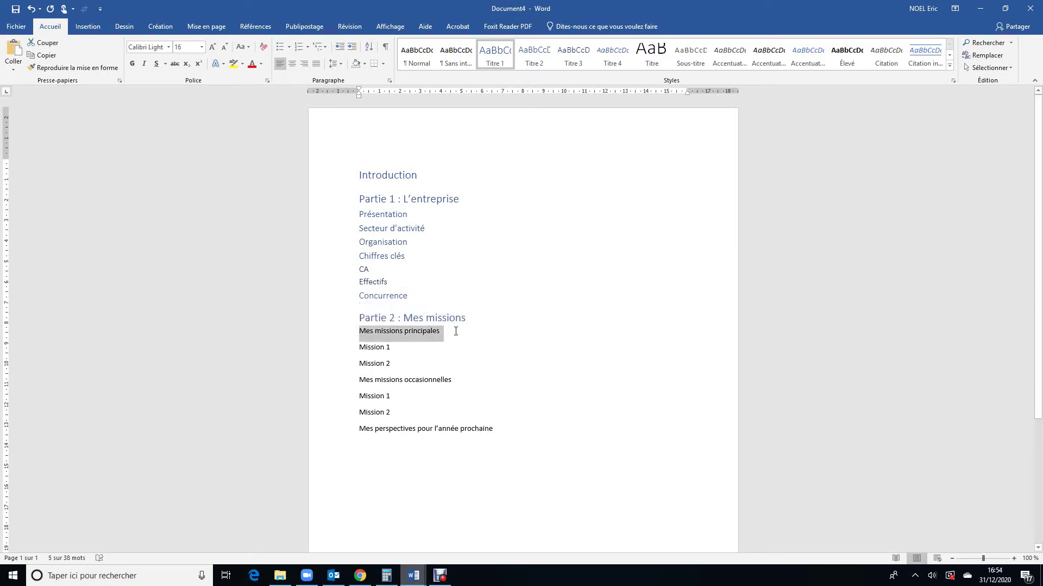
{"action": "left_click", "coordinate": [534, 55]}
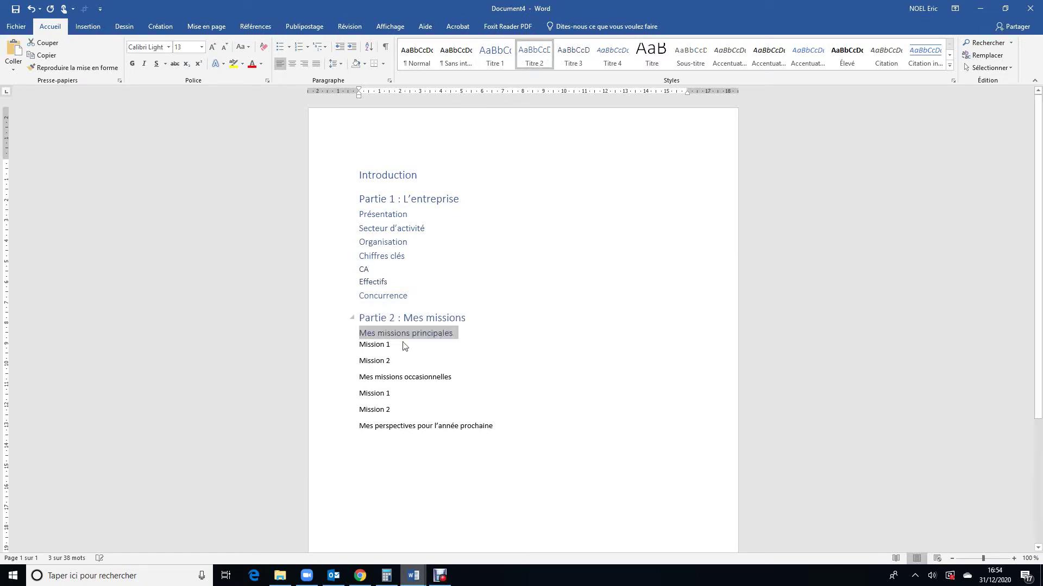
{"action": "left_click_drag", "start_coordinate": [359, 344], "coordinate": [394, 345]}
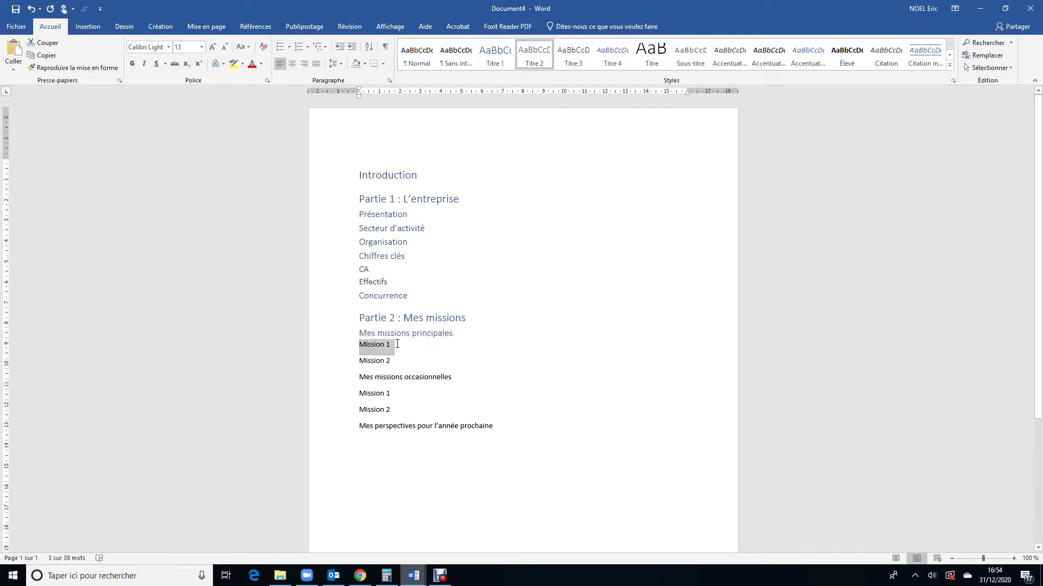
{"action": "left_click", "coordinate": [574, 64]}
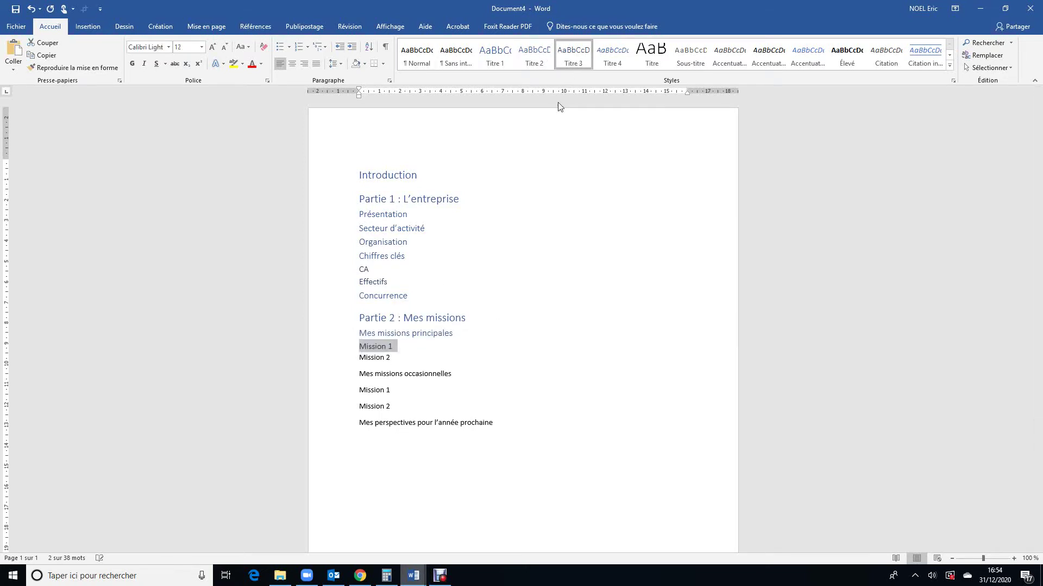
{"action": "left_click_drag", "start_coordinate": [361, 358], "coordinate": [400, 360]}
{"action": "left_click", "coordinate": [575, 61]}
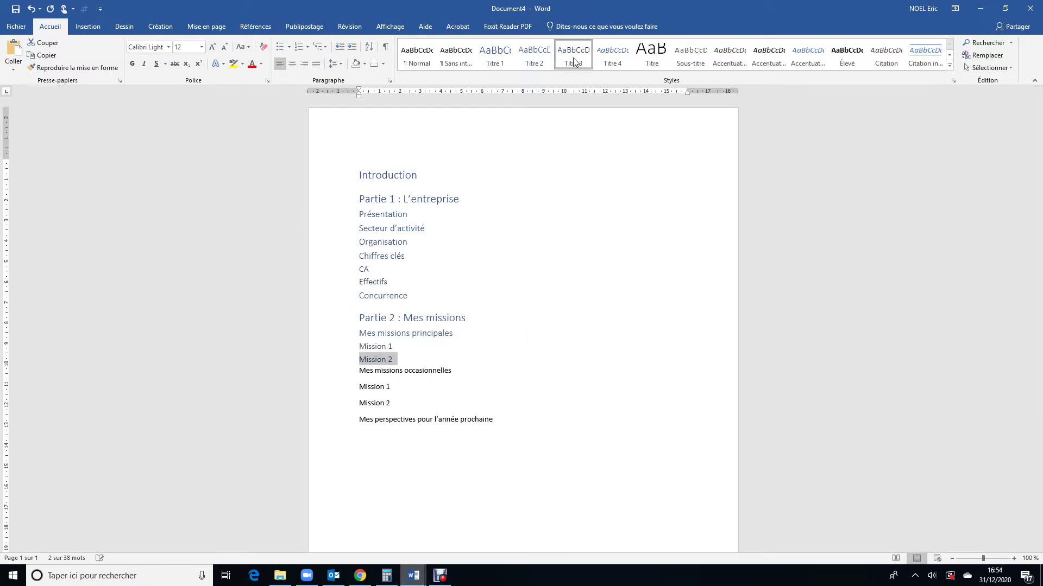
Style "Mes missions occasionnelles" as Titre 2 and the "Mission 1" and "Mission 2" lines beneath it as Titre 3
{"action": "left_click_drag", "start_coordinate": [360, 370], "coordinate": [459, 370]}
{"action": "left_click", "coordinate": [534, 54]}
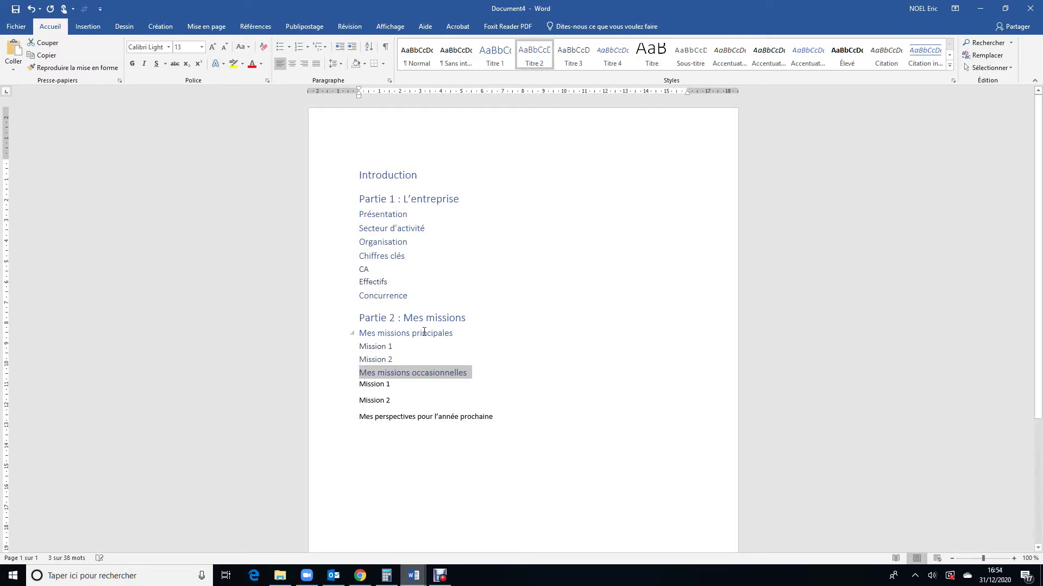
{"action": "left_click_drag", "start_coordinate": [359, 384], "coordinate": [395, 385]}
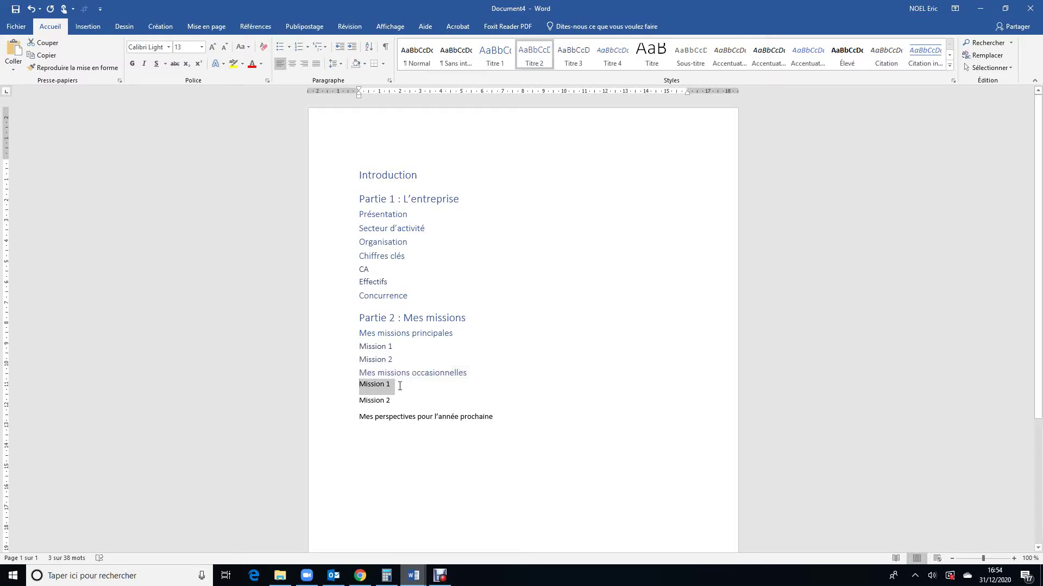
{"action": "left_click", "coordinate": [589, 64]}
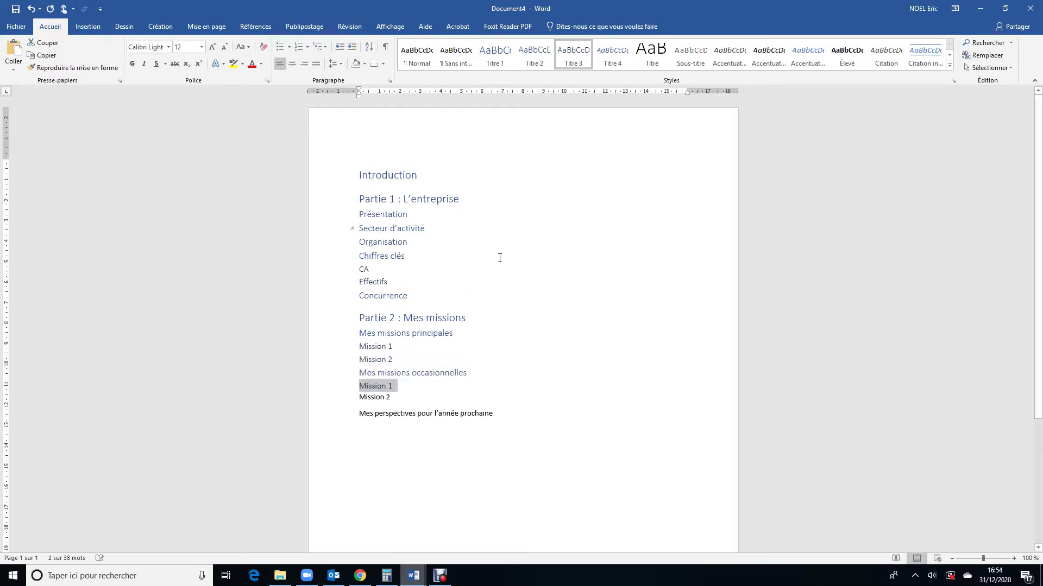
{"action": "left_click_drag", "start_coordinate": [359, 397], "coordinate": [395, 397]}
{"action": "left_click", "coordinate": [575, 50]}
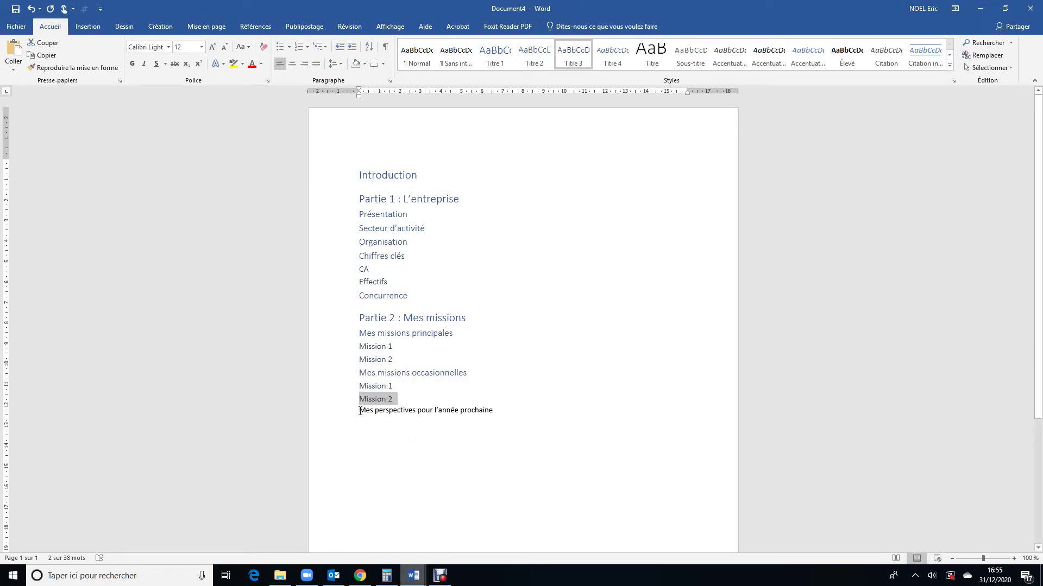
Apply the Titre 1 style to the final line, "Mes perspectives pour l'année prochaine"
{"action": "left_click_drag", "start_coordinate": [359, 411], "coordinate": [494, 416]}
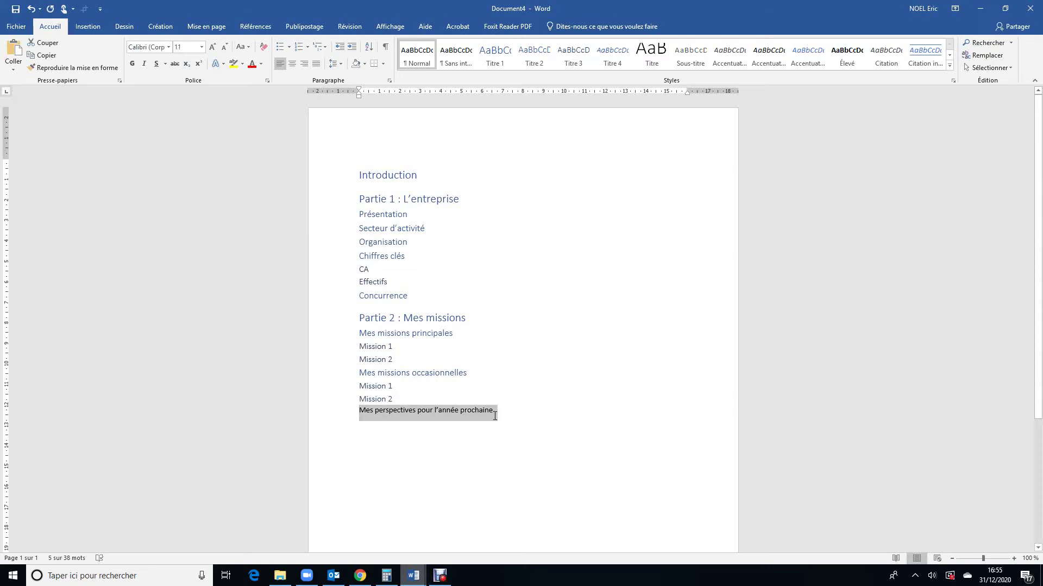
{"action": "left_click", "coordinate": [494, 416]}
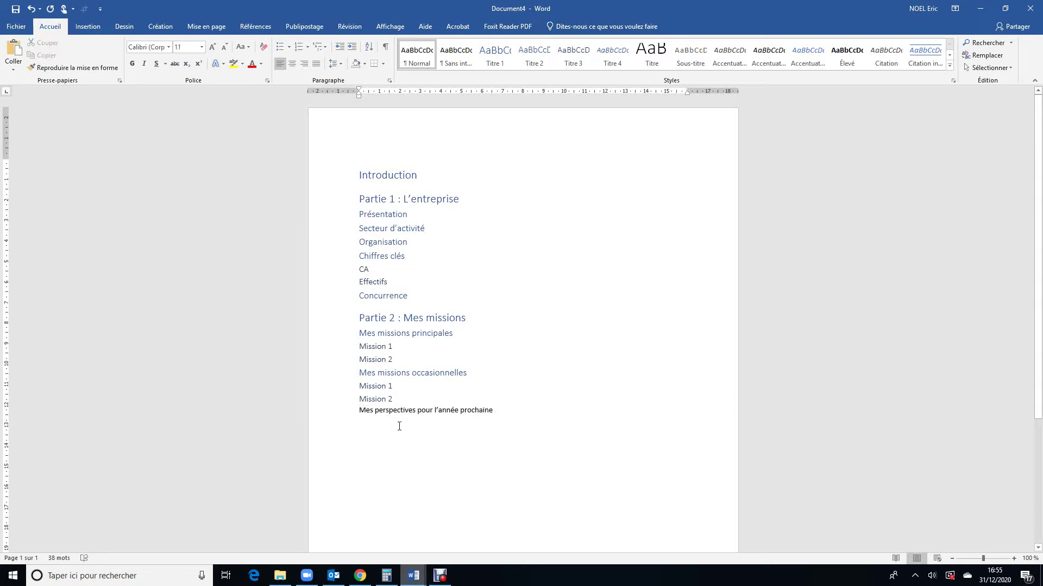
{"action": "left_click_drag", "start_coordinate": [359, 413], "coordinate": [501, 415]}
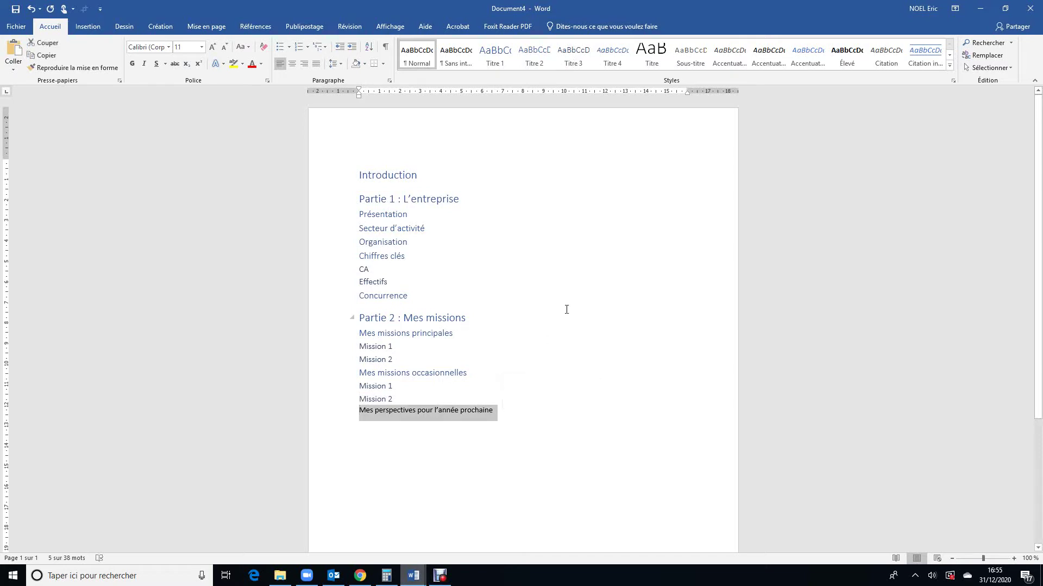
{"action": "left_click", "coordinate": [502, 60]}
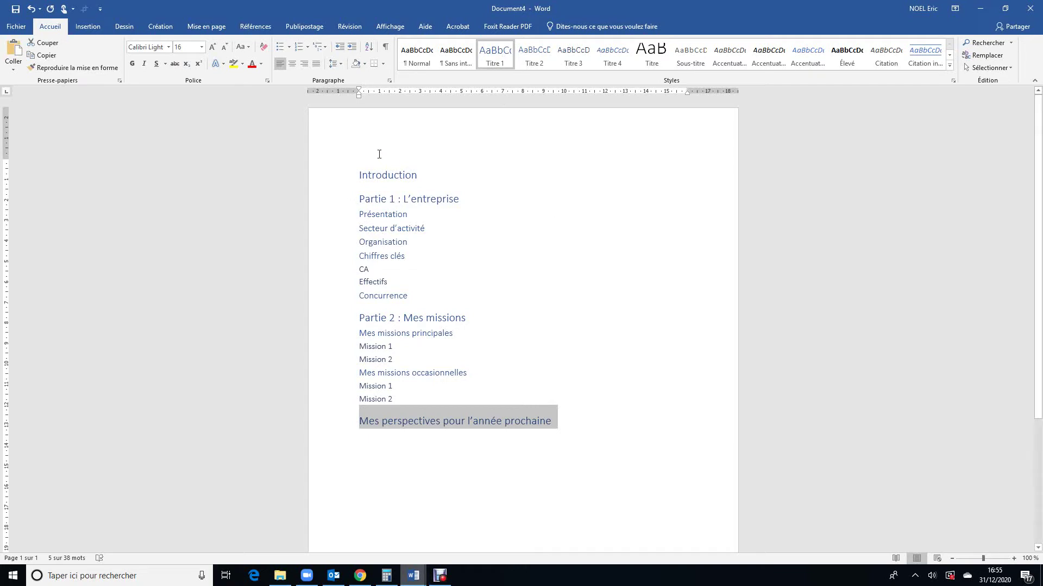
Insert three blank lines above the "Introduction" heading at the start of the document
{"action": "left_click", "coordinate": [362, 163]}
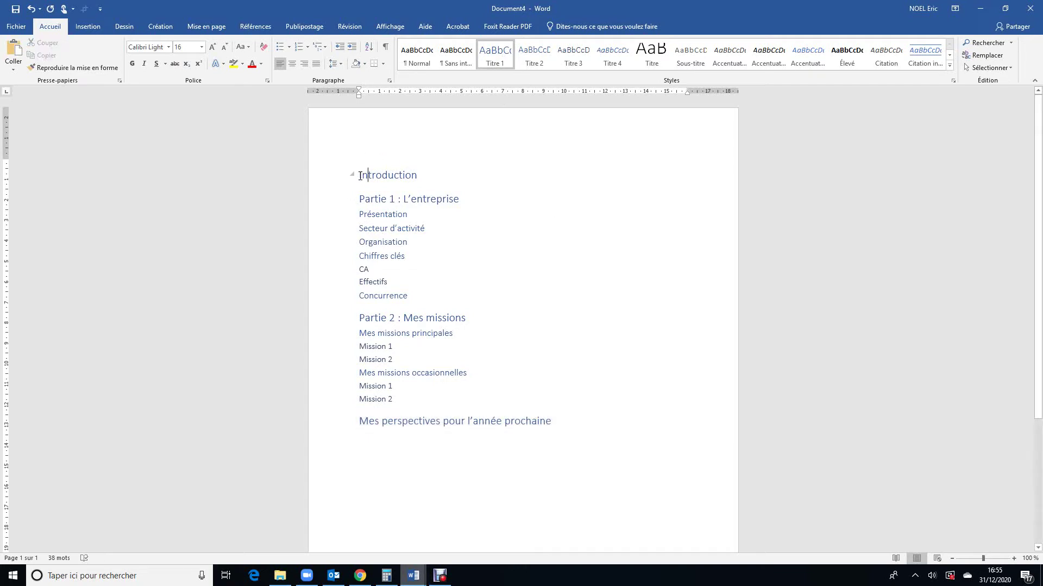
{"action": "key", "text": "Return"}
{"action": "key", "text": "Return"}
{"action": "key", "text": "Return"}
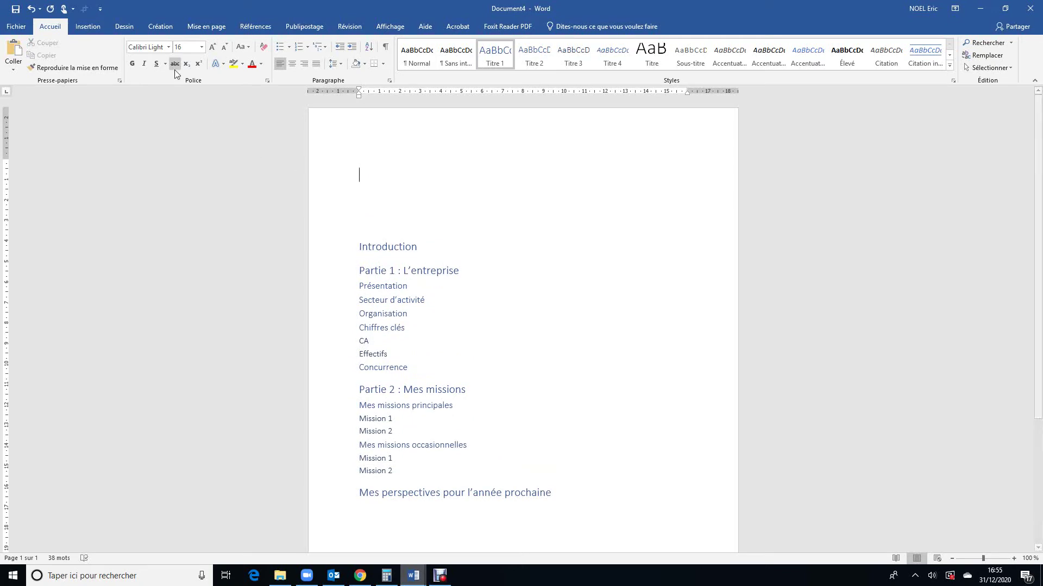
Insert the predefined "Table automatique 1" table of contents on the first blank line above "Introduction"
{"action": "left_click", "coordinate": [255, 26]}
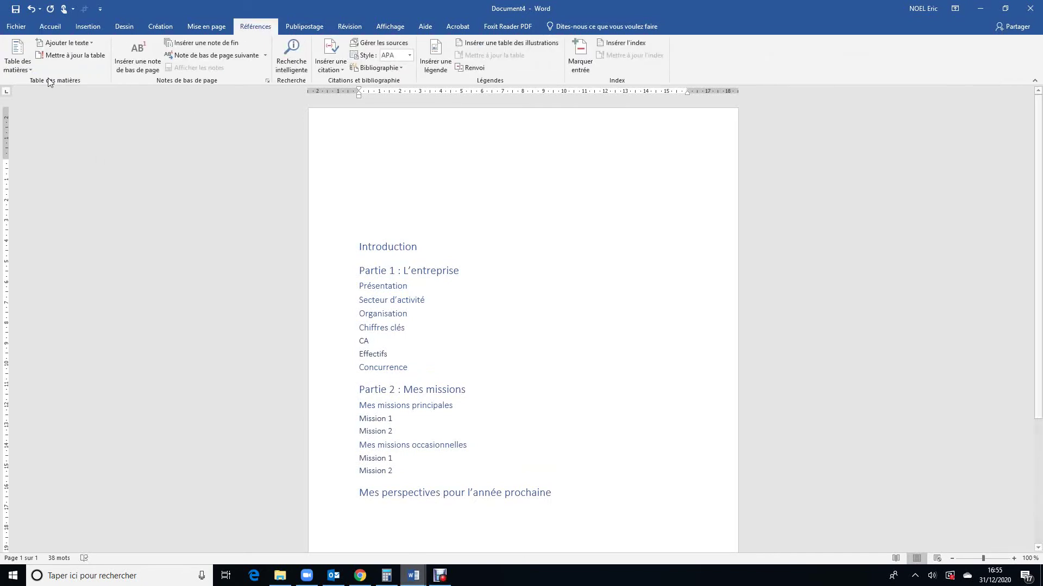
{"action": "left_click", "coordinate": [29, 70]}
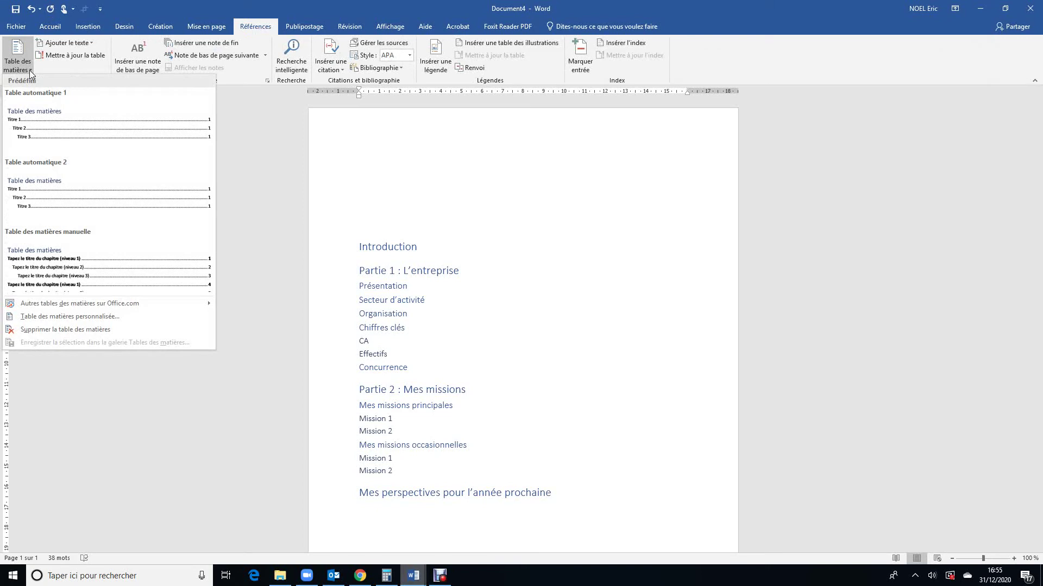
{"action": "left_click", "coordinate": [78, 132]}
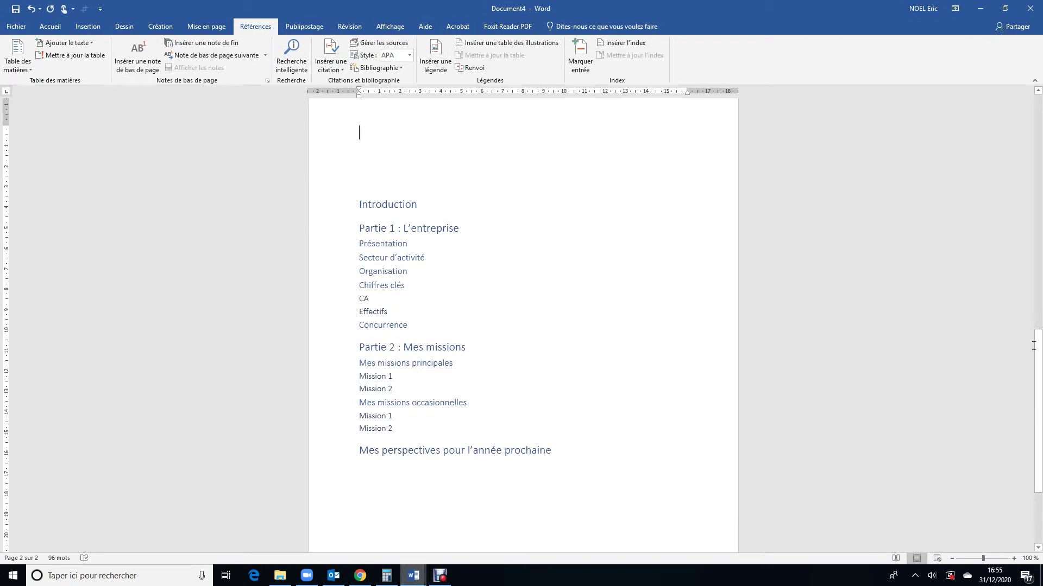
{"action": "left_click_drag", "start_coordinate": [1041, 355], "coordinate": [1041, 119]}
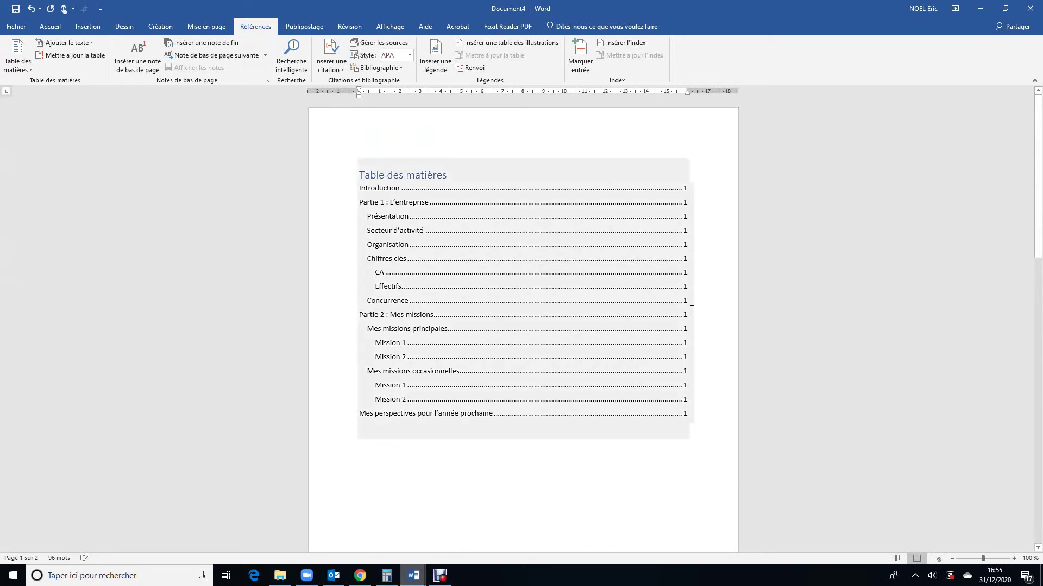
Insert page breaks before the headings "Partie 2 : Mes missions" and "Mes perspectives pour l'année prochaine"
{"action": "left_click_drag", "start_coordinate": [1039, 237], "coordinate": [1041, 410]}
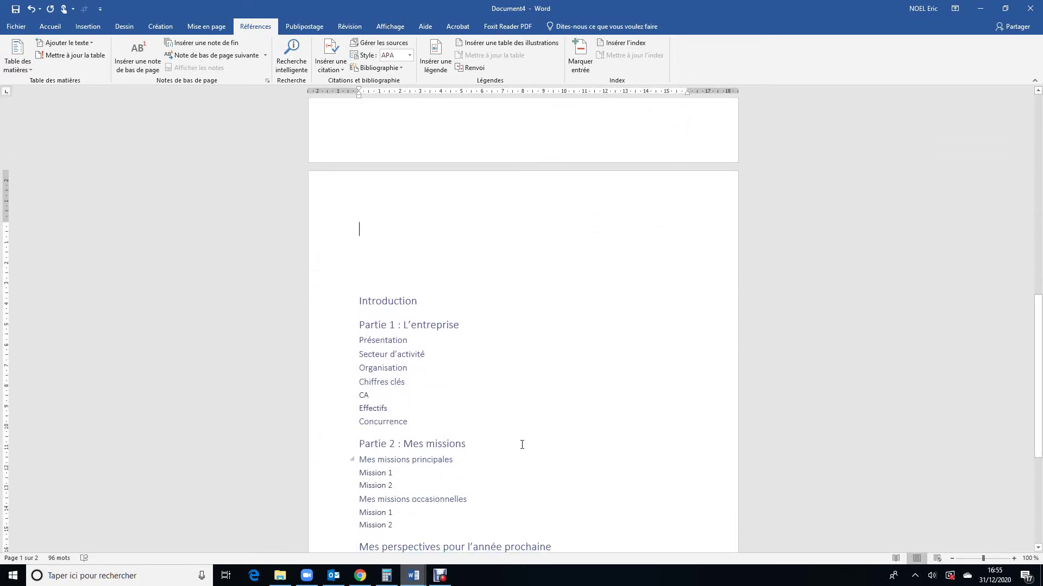
{"action": "left_click", "coordinate": [362, 443]}
{"action": "left_click", "coordinate": [87, 28]}
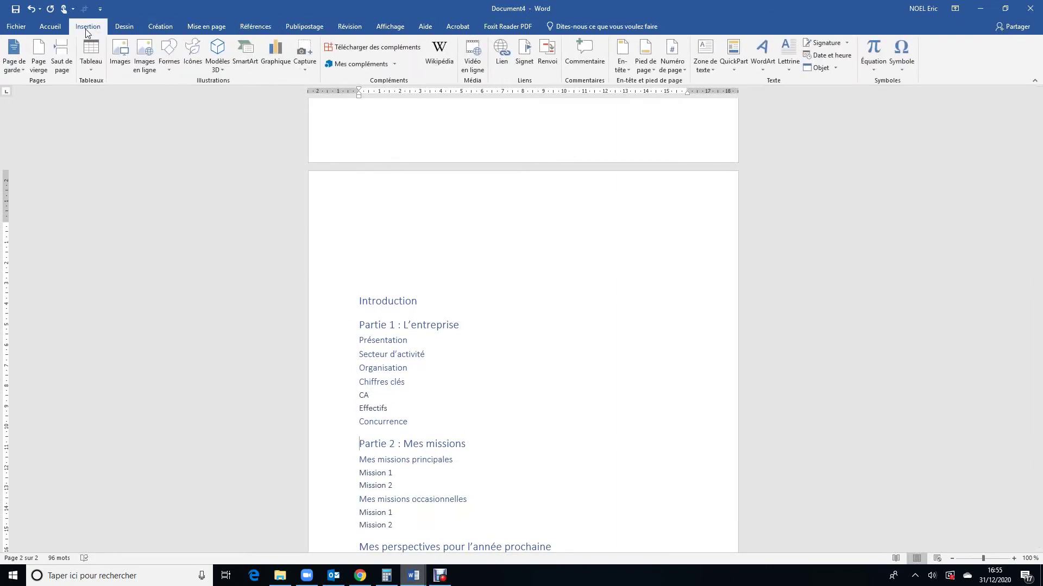
{"action": "left_click", "coordinate": [62, 55]}
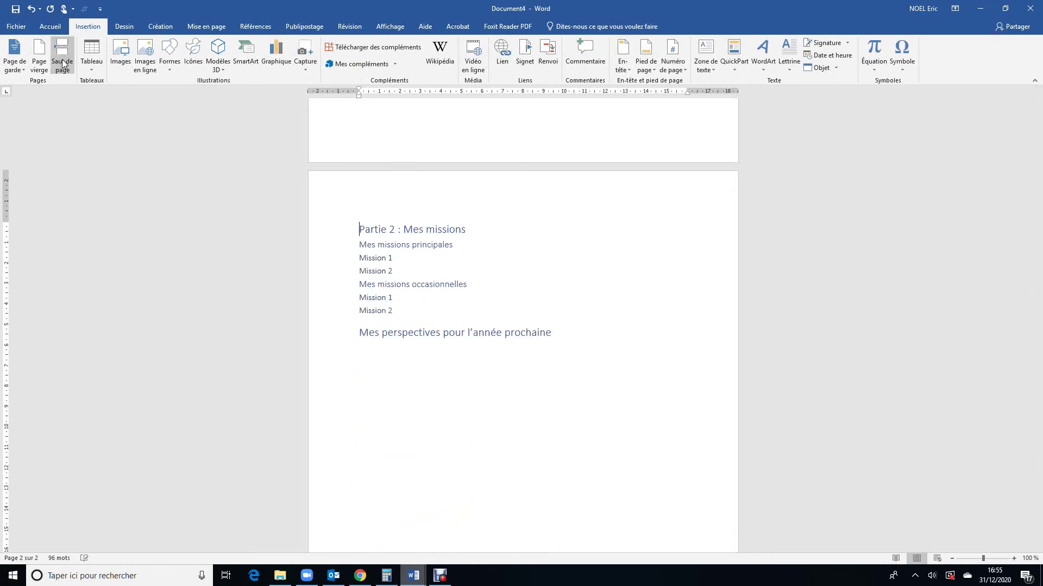
{"action": "left_click", "coordinate": [362, 334]}
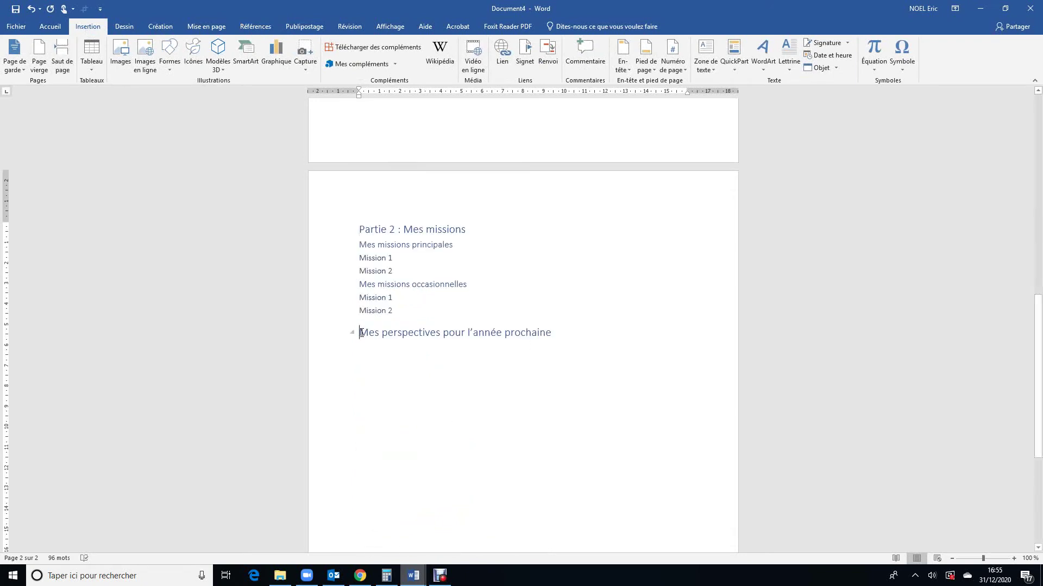
{"action": "left_click", "coordinate": [63, 58]}
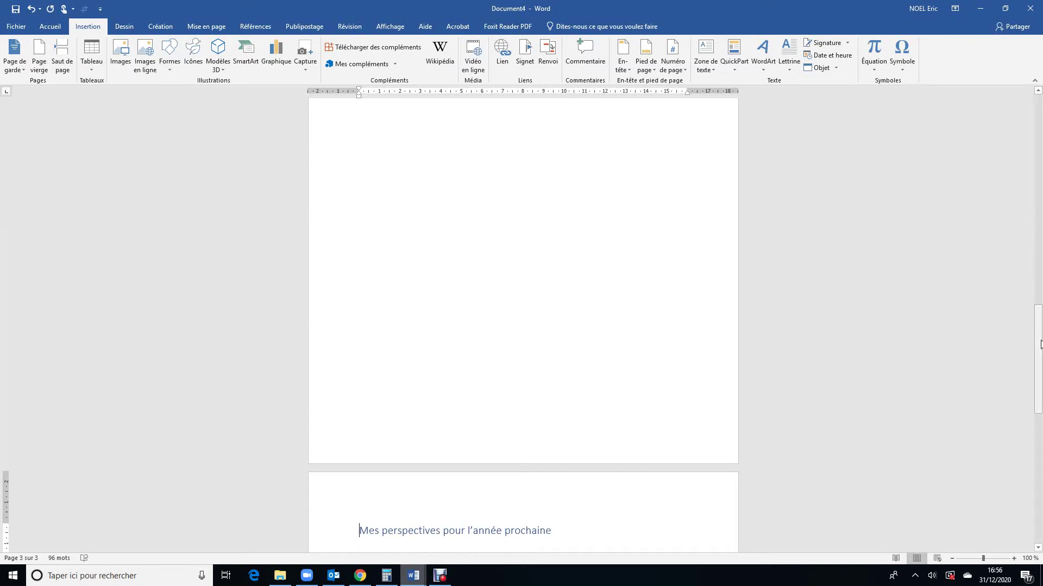
Update the table of contents, refreshing the page numbers only
{"action": "left_click_drag", "start_coordinate": [1040, 344], "coordinate": [1040, 96]}
{"action": "left_click", "coordinate": [505, 190]}
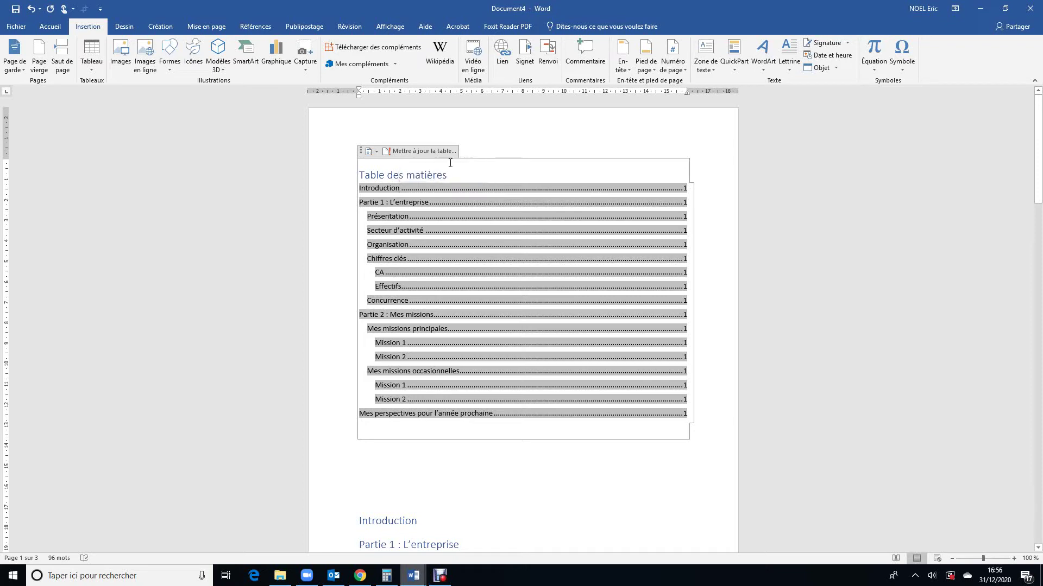
{"action": "left_click", "coordinate": [426, 152]}
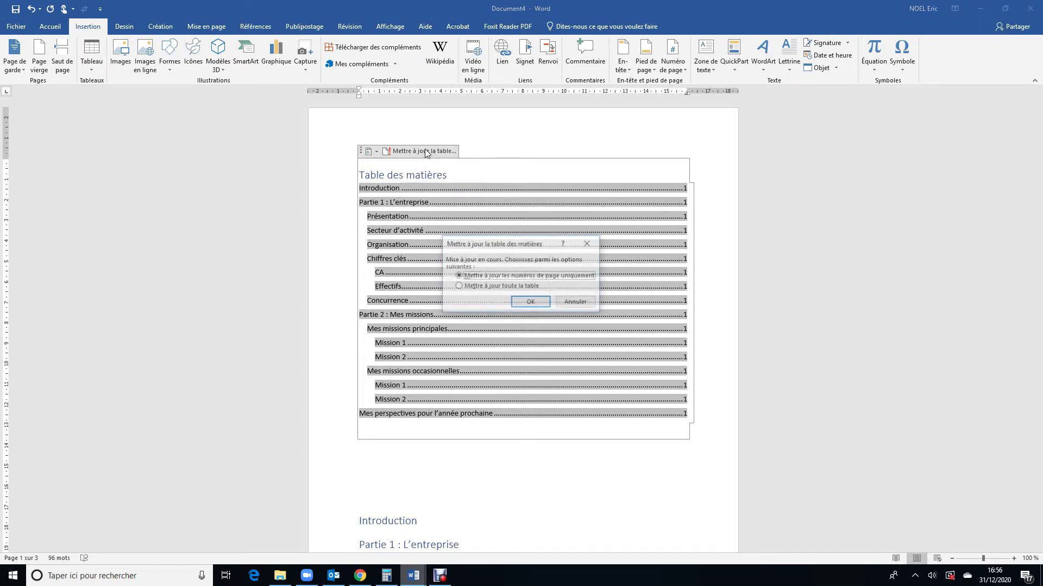
{"action": "left_click", "coordinate": [536, 302]}
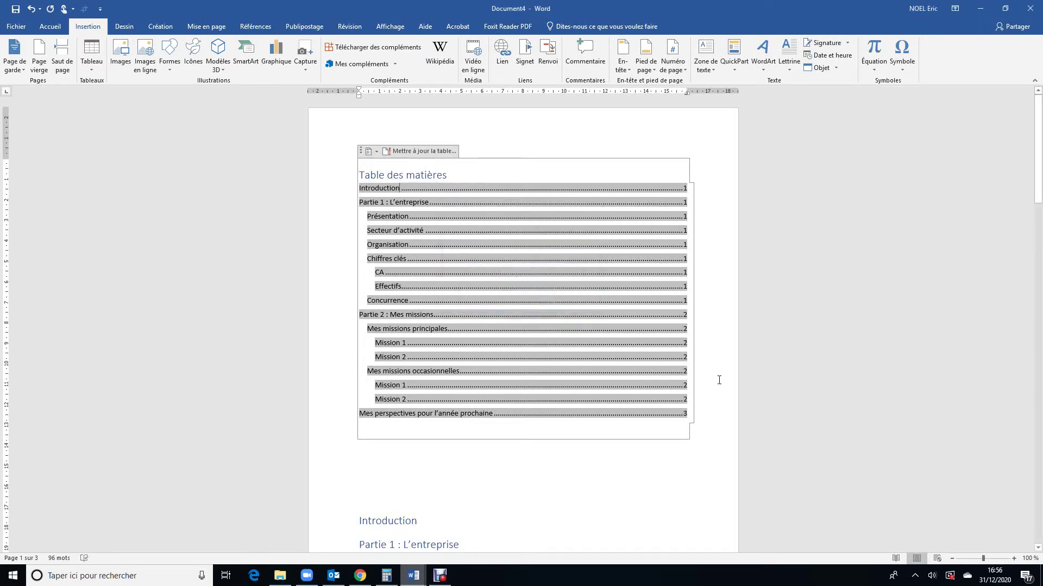
{"action": "left_click", "coordinate": [766, 369]}
Insert a page break on the blank line below the table of contents and another before "Partie 1 : L'entreprise"
{"action": "left_click", "coordinate": [678, 477]}
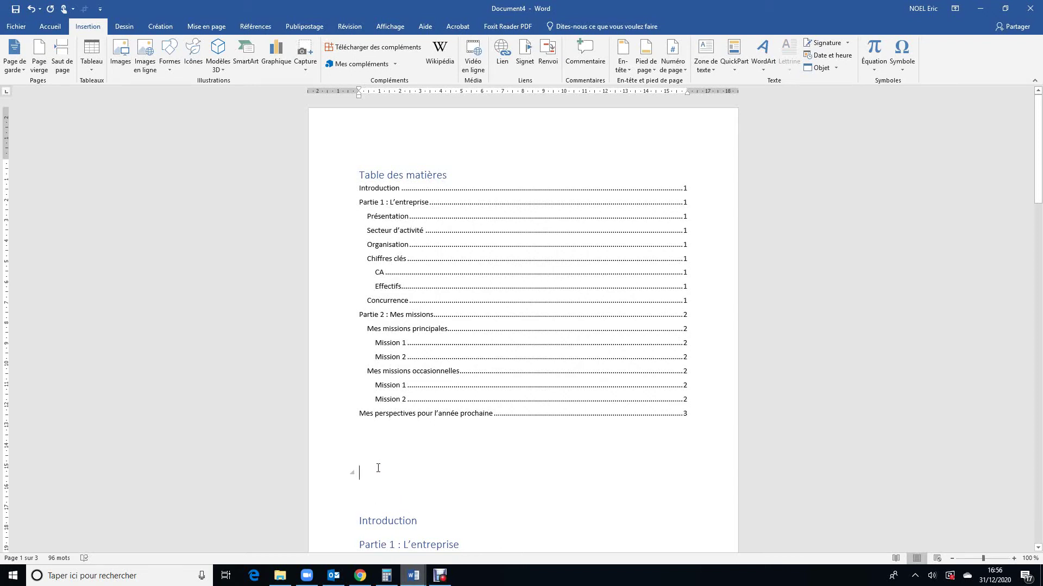
{"action": "left_click", "coordinate": [63, 53]}
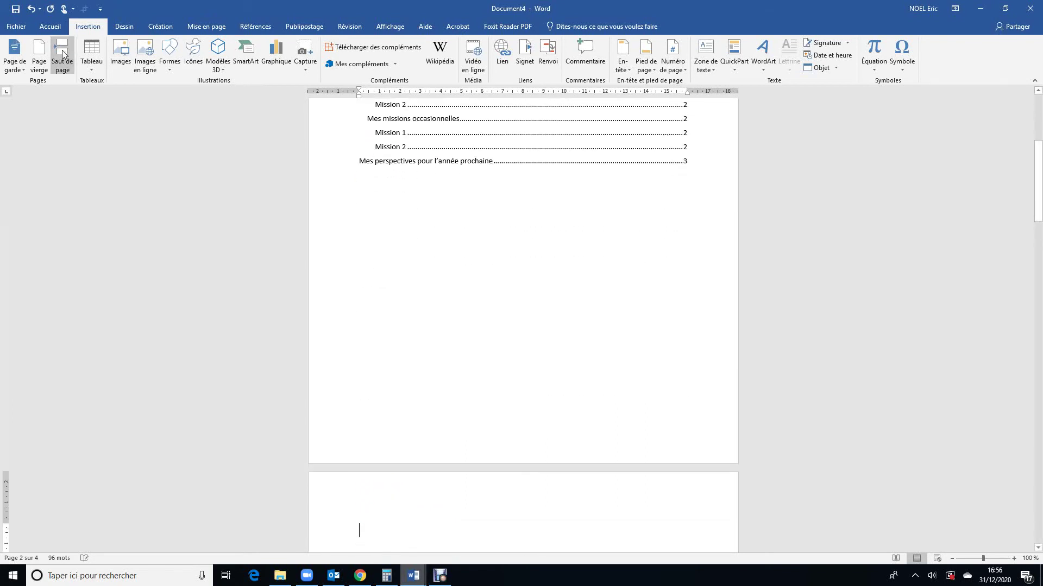
{"action": "left_click_drag", "start_coordinate": [1037, 185], "coordinate": [1038, 251]}
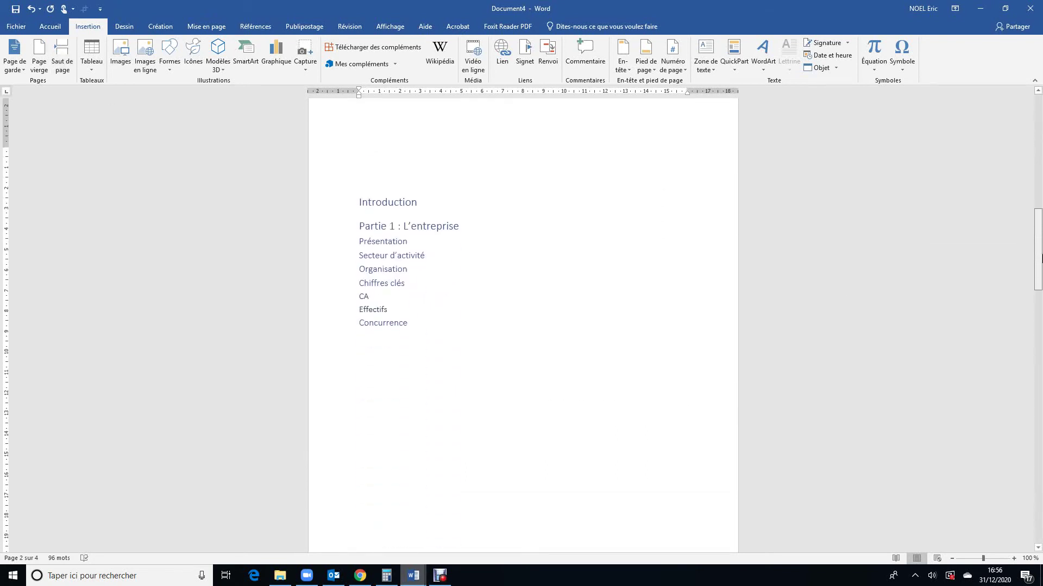
{"action": "left_click", "coordinate": [359, 227]}
{"action": "left_click", "coordinate": [63, 59]}
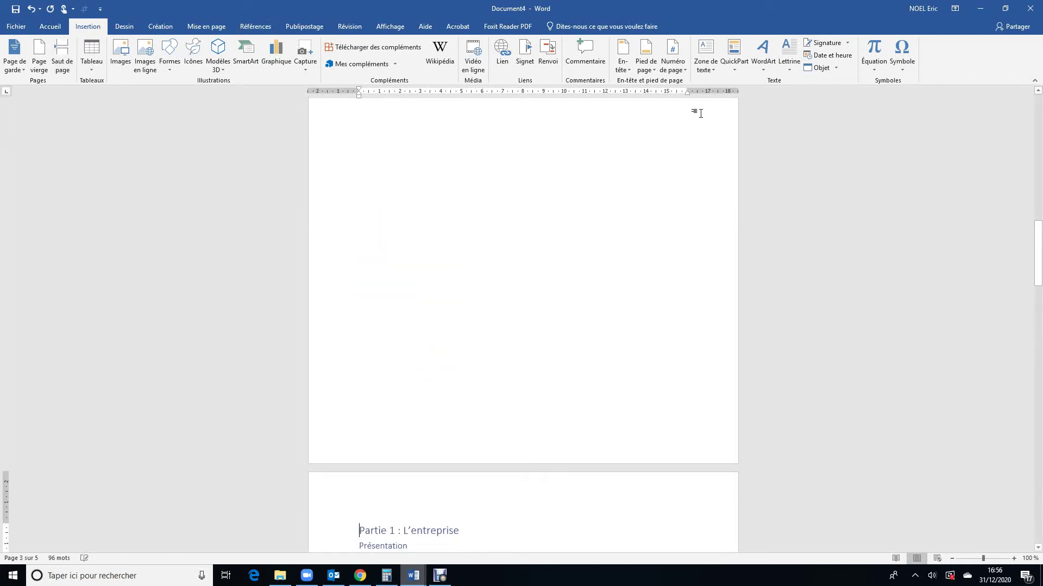
Refresh only the page numbers in the table of contents to account for the added page breaks
{"action": "left_click_drag", "start_coordinate": [1037, 244], "coordinate": [1038, 118]}
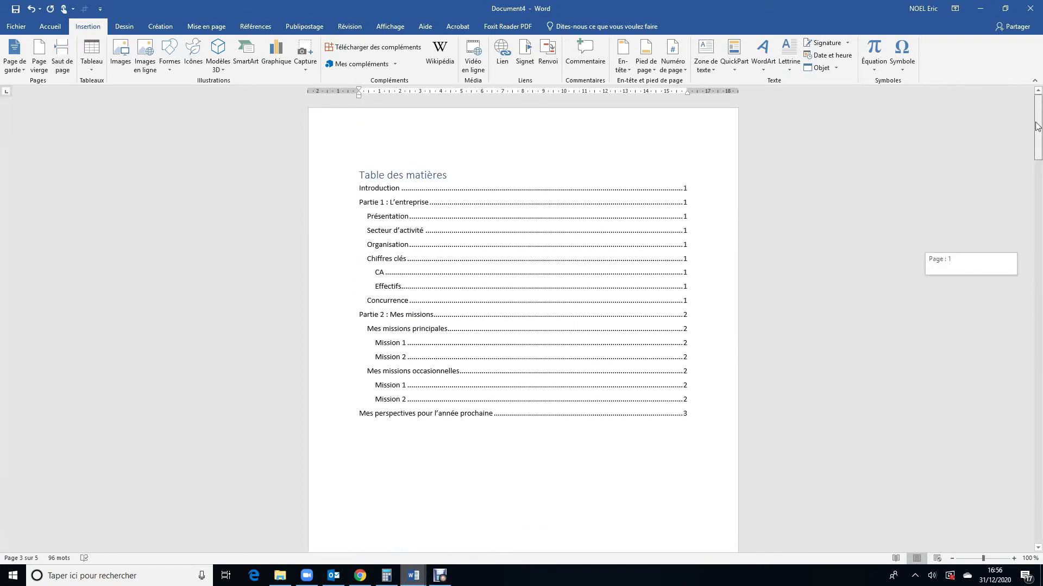
{"action": "right_click", "coordinate": [480, 182]}
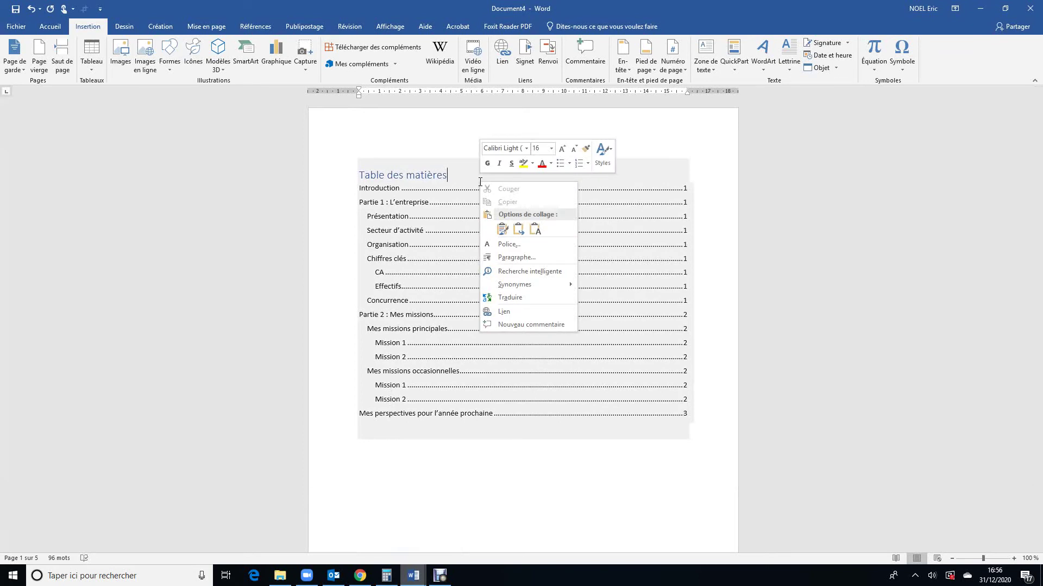
{"action": "left_click", "coordinate": [445, 179]}
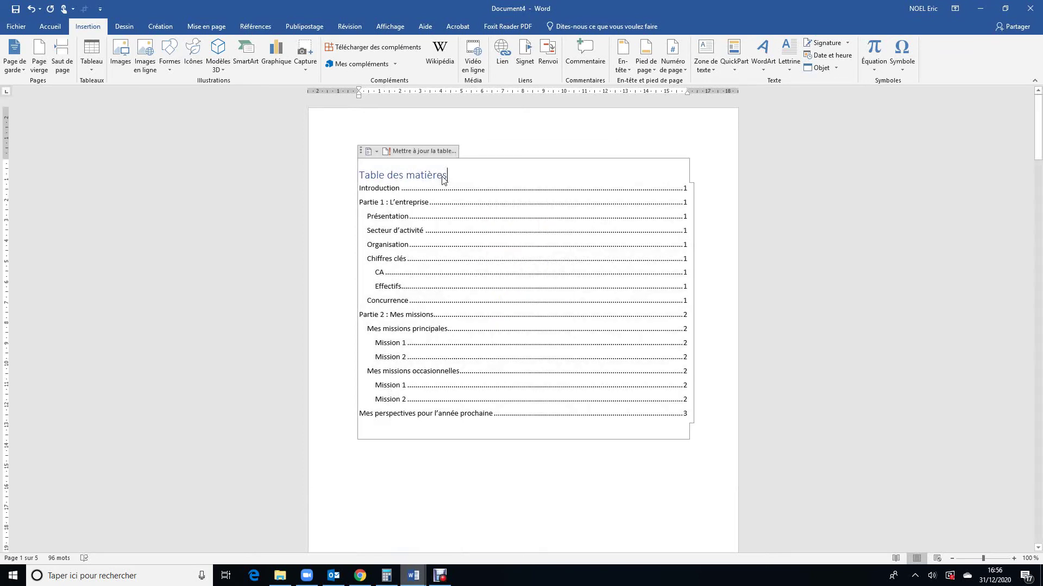
{"action": "left_click", "coordinate": [416, 152]}
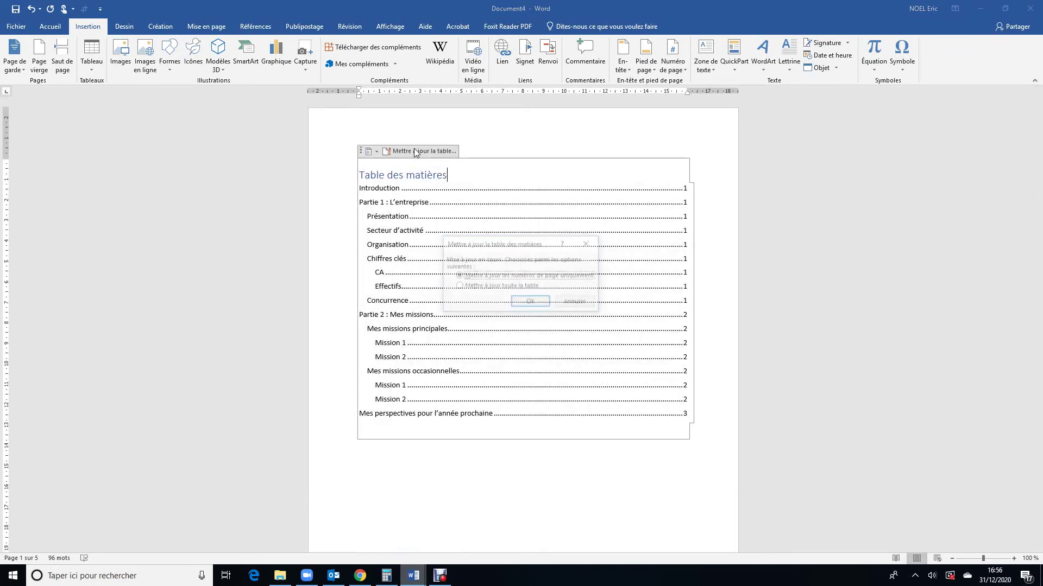
{"action": "left_click", "coordinate": [542, 302]}
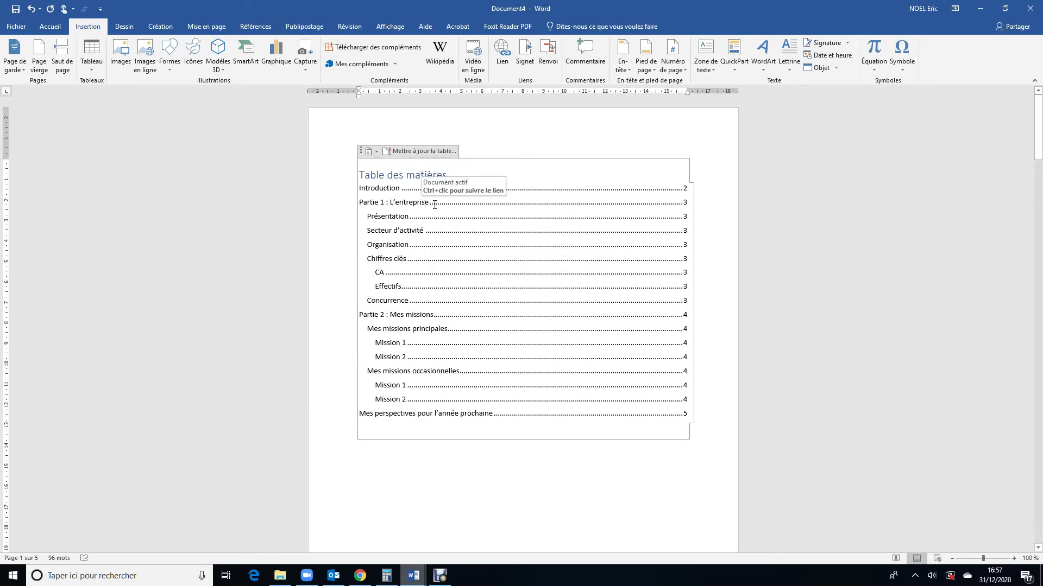
Extend the Partie 1 heading to read "Partie 1 : L'entreprise de Brétigny"
{"action": "left_click_drag", "start_coordinate": [1041, 130], "coordinate": [1040, 283]}
{"action": "left_click", "coordinate": [475, 338]}
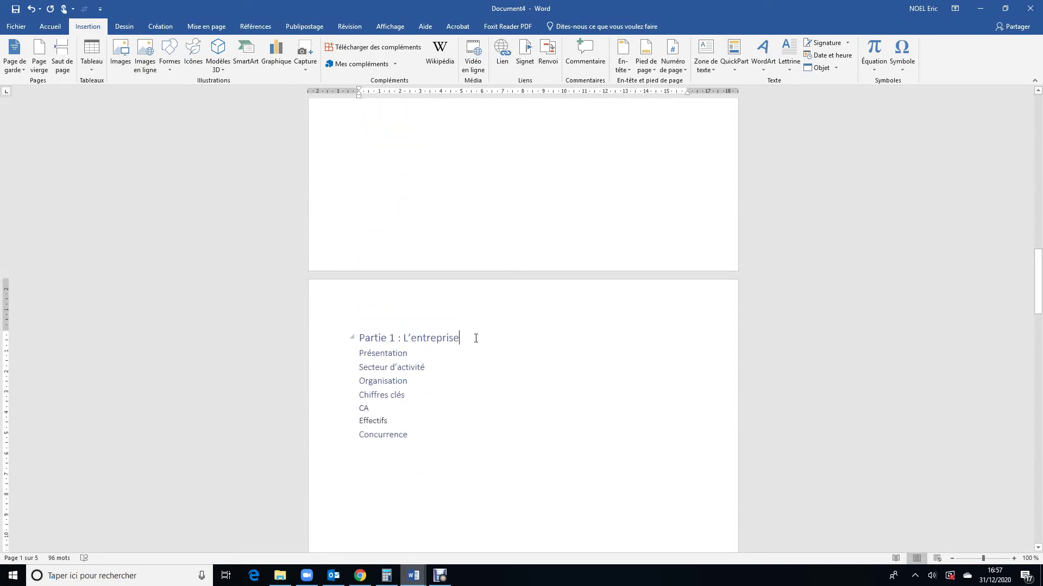
{"action": "type", "text": "de"}
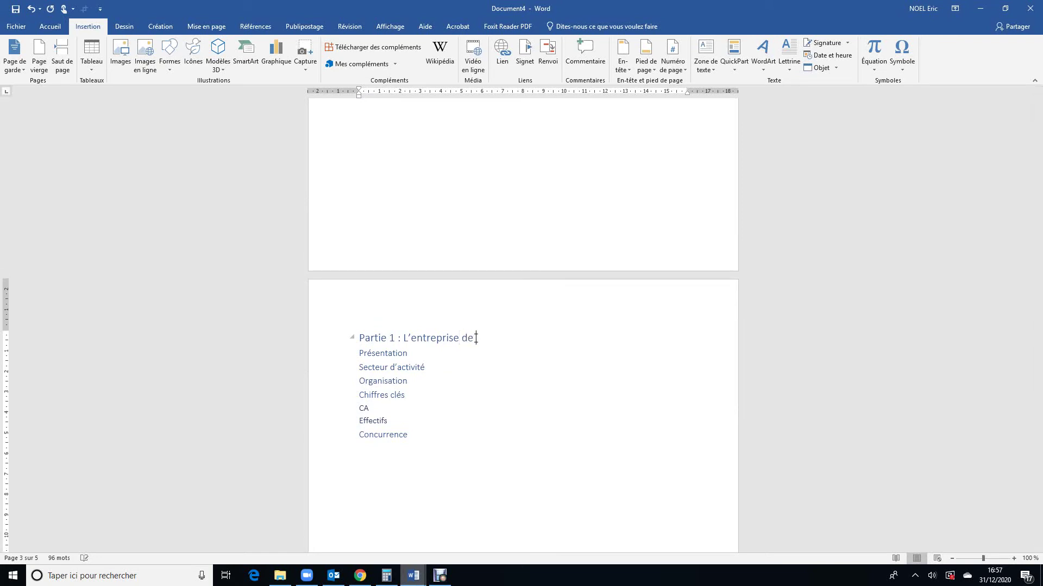
{"action": "type", "text": " Brétigny"}
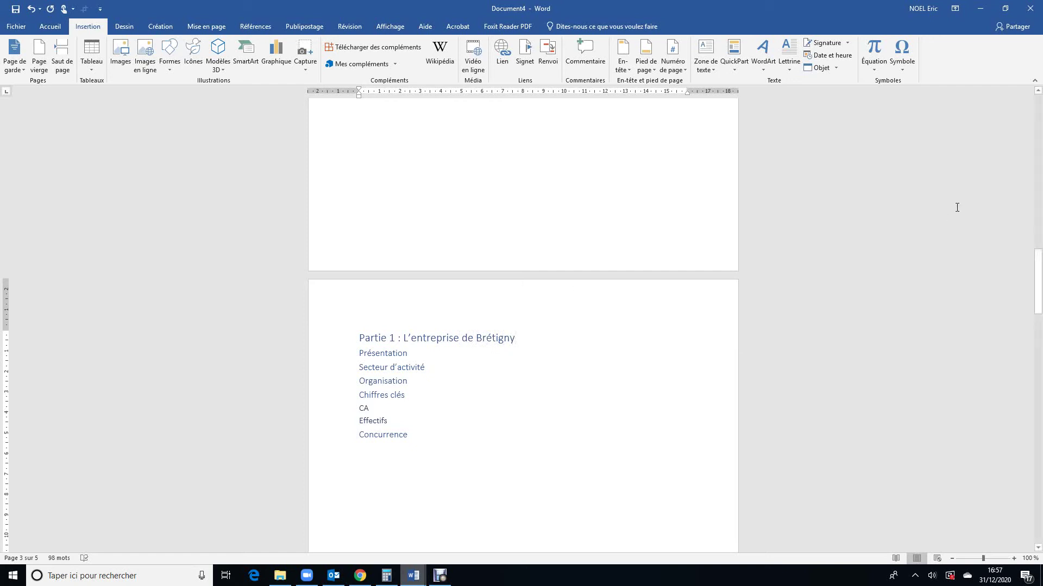
Update the entire table of contents so that it includes the reworded Partie 1 heading
{"action": "left_click_drag", "start_coordinate": [1038, 282], "coordinate": [1040, 138]}
{"action": "left_click", "coordinate": [441, 202]}
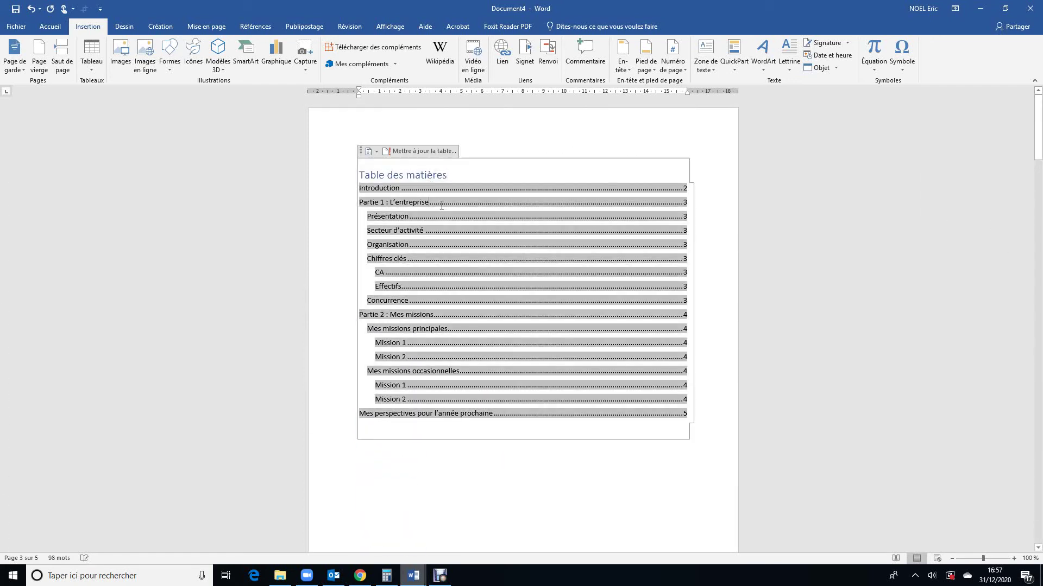
{"action": "left_click", "coordinate": [418, 151]}
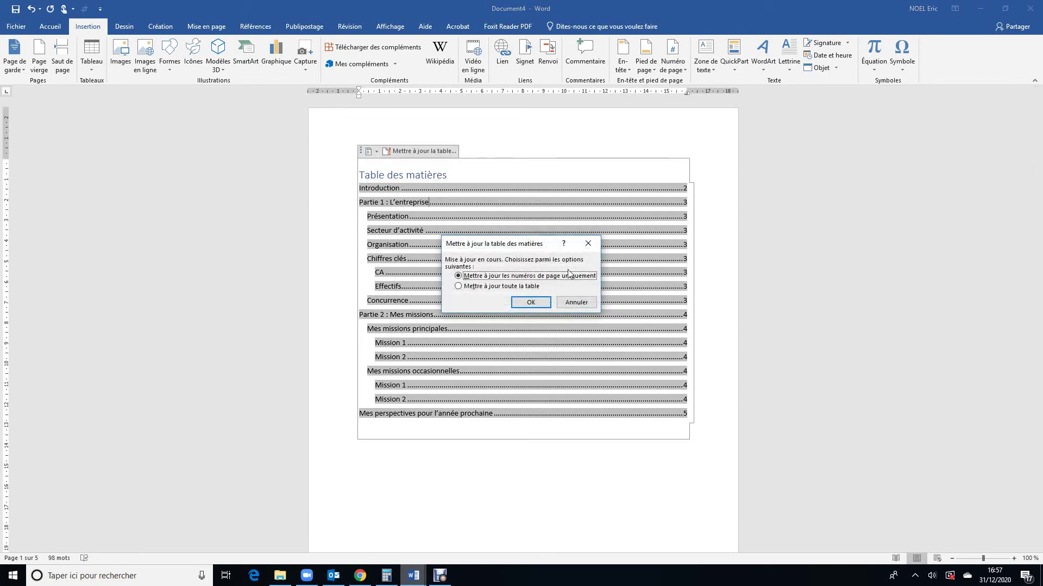
{"action": "left_click", "coordinate": [509, 287]}
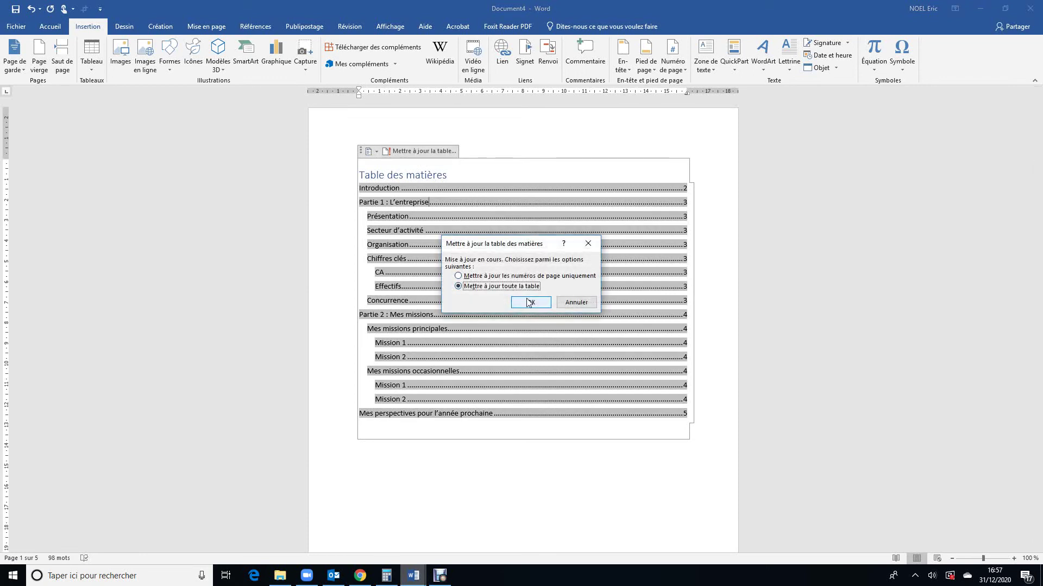
{"action": "left_click", "coordinate": [529, 302]}
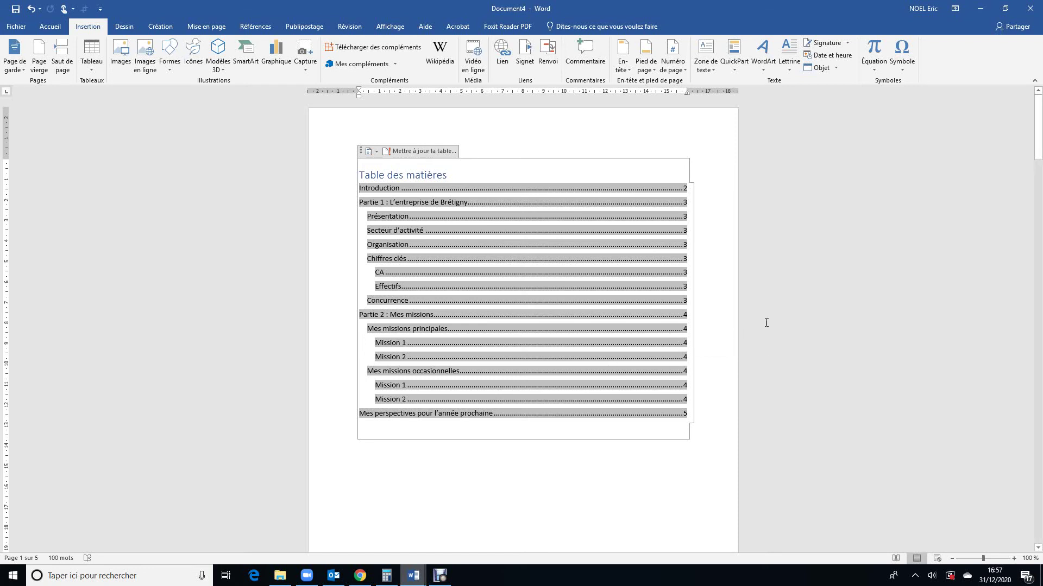
Add a blank line below the Partie 1 heading and move "Organisation" above "Secteur d'activité"
{"action": "left_click_drag", "start_coordinate": [1038, 145], "coordinate": [1038, 304]}
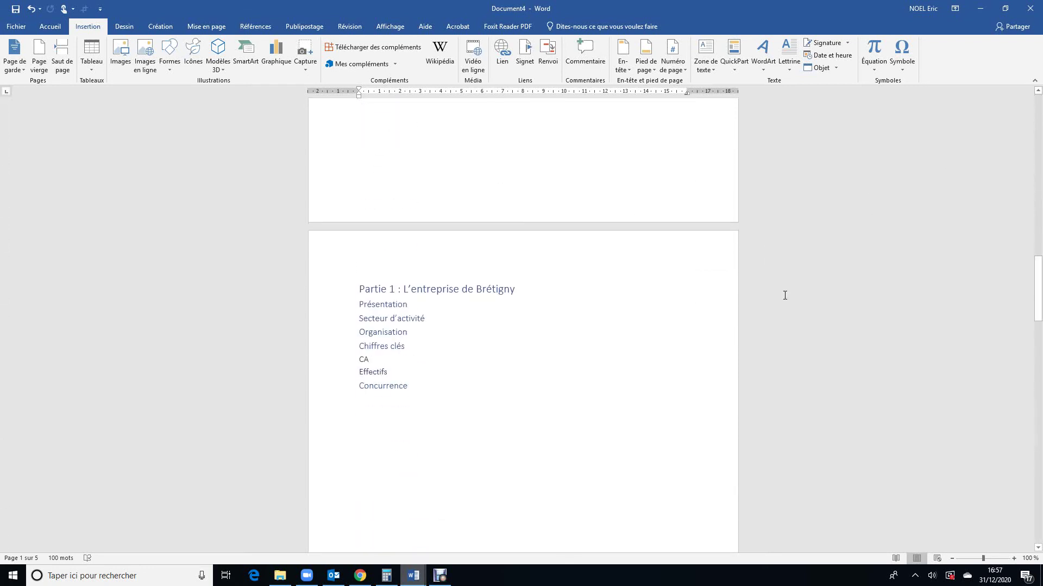
{"action": "left_click", "coordinate": [532, 290]}
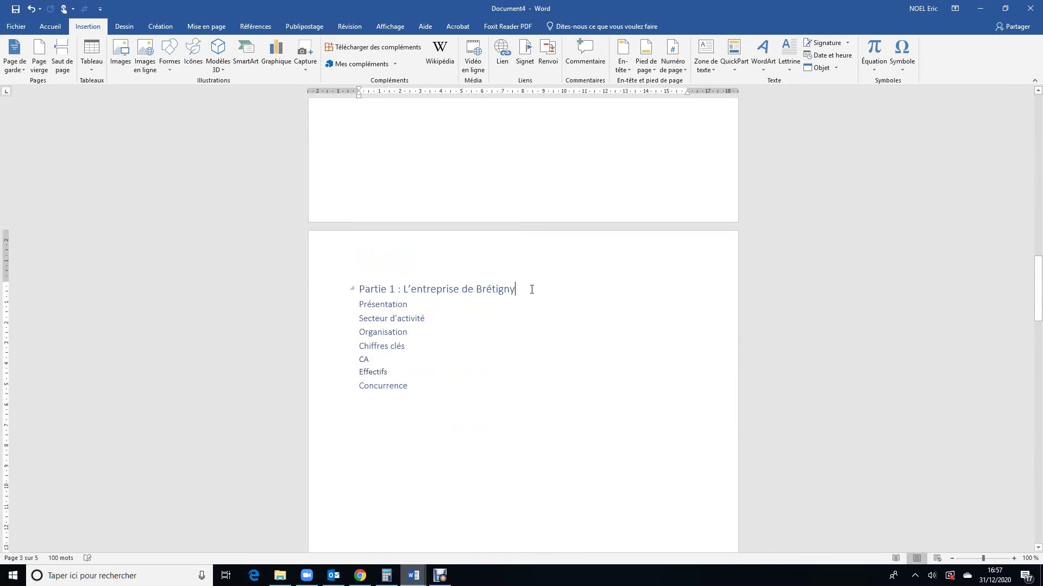
{"action": "key", "text": "Return"}
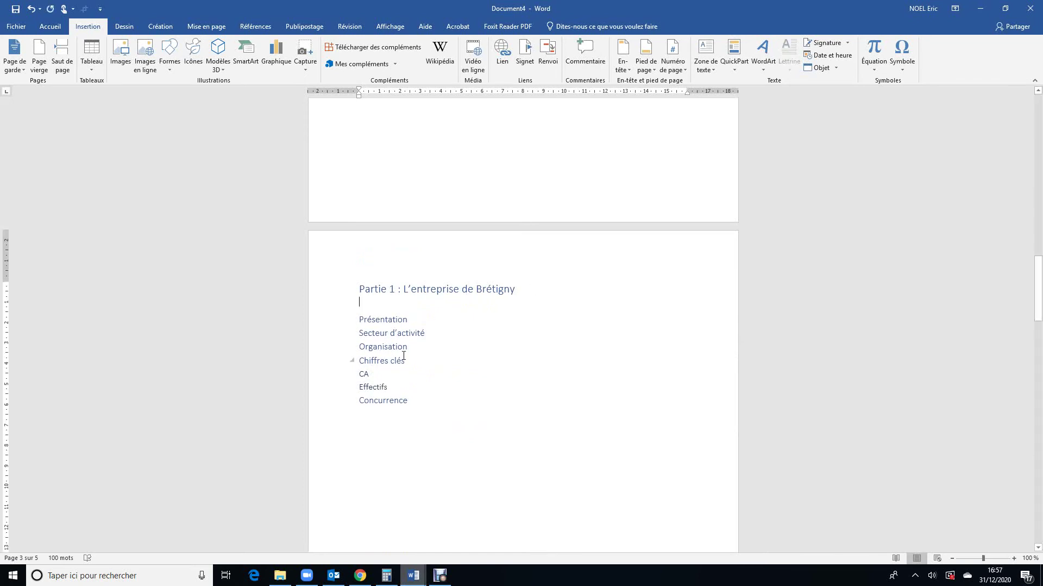
{"action": "left_click_drag", "start_coordinate": [413, 348], "coordinate": [360, 334]}
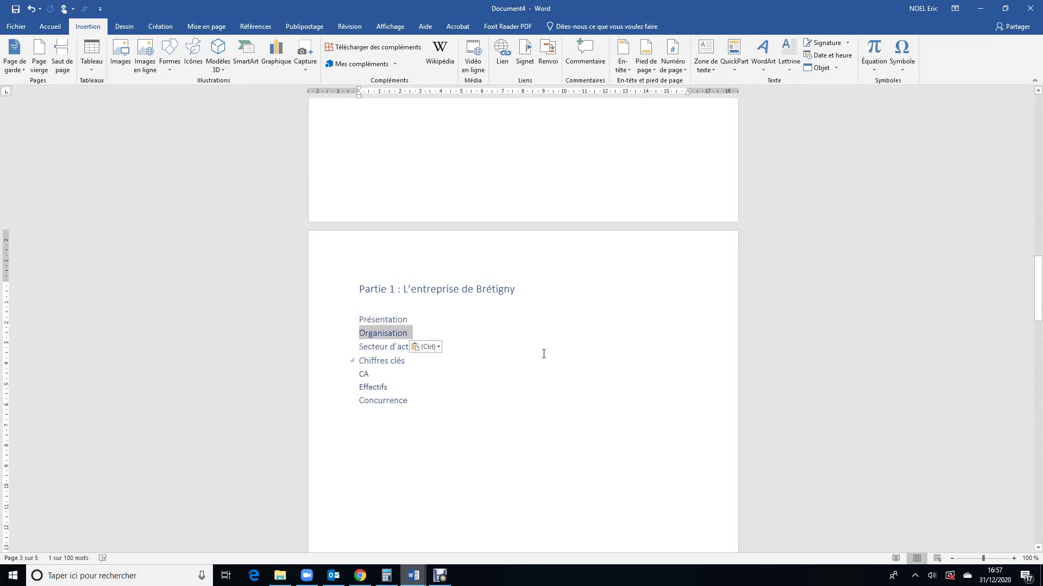
{"action": "left_click_drag", "start_coordinate": [1037, 298], "coordinate": [1037, 135]}
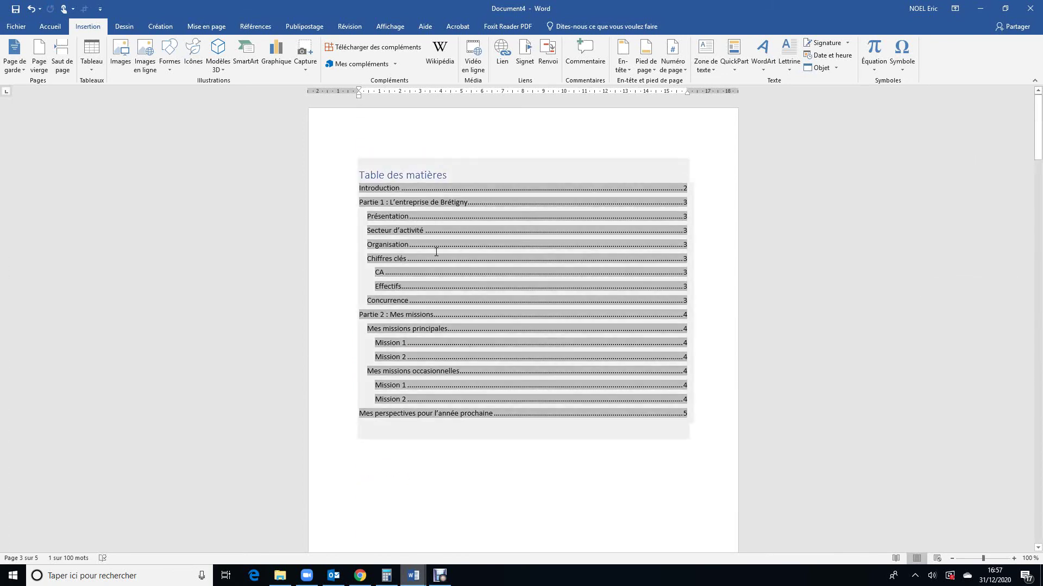
Update the entire table of contents so that it reflects the new order of the Organisation and Secteur d'activité headings
{"action": "right_click", "coordinate": [401, 173]}
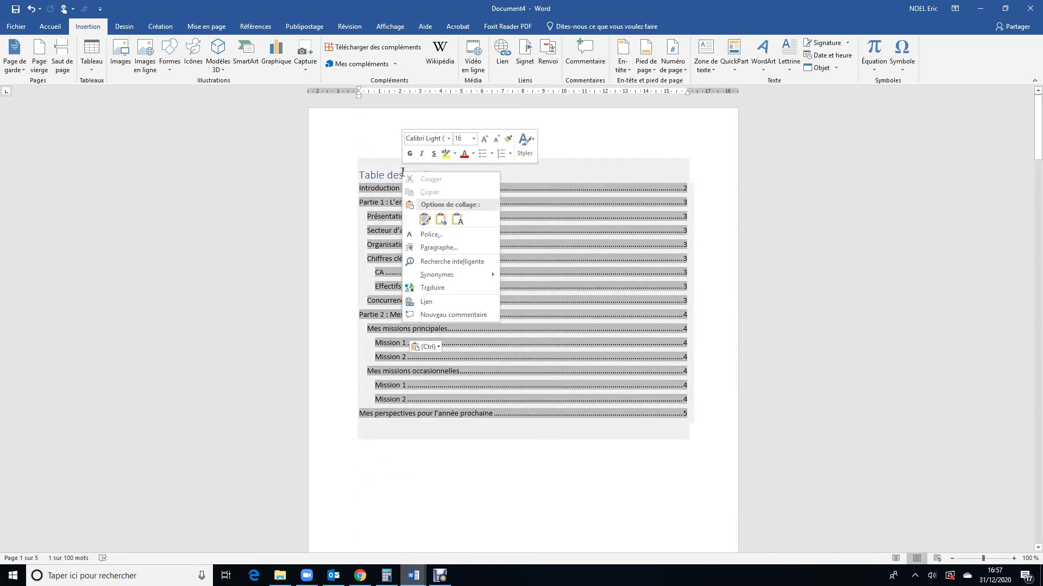
{"action": "left_click", "coordinate": [402, 172]}
{"action": "left_click", "coordinate": [403, 152]}
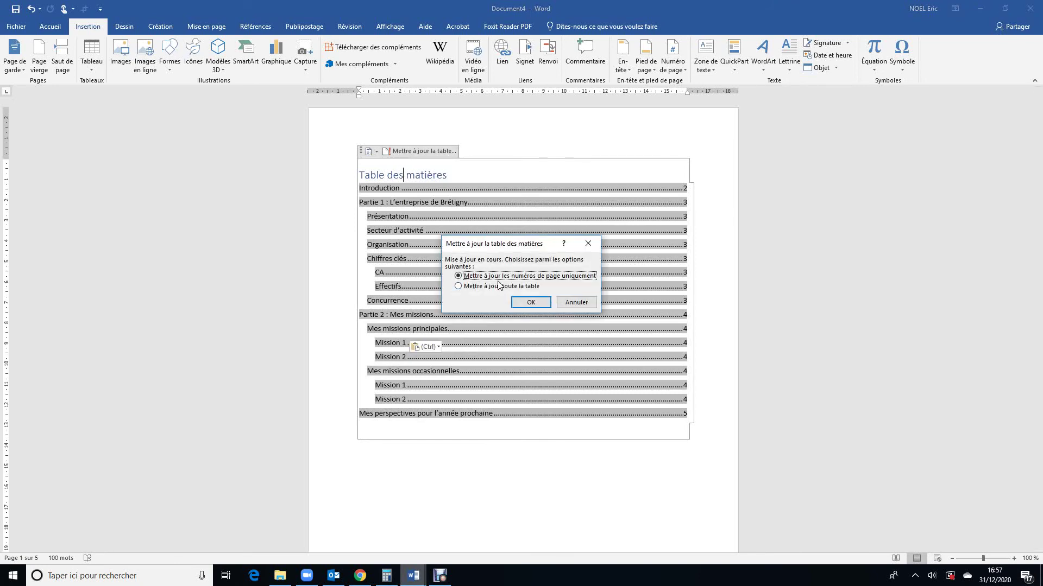
{"action": "left_click", "coordinate": [500, 286]}
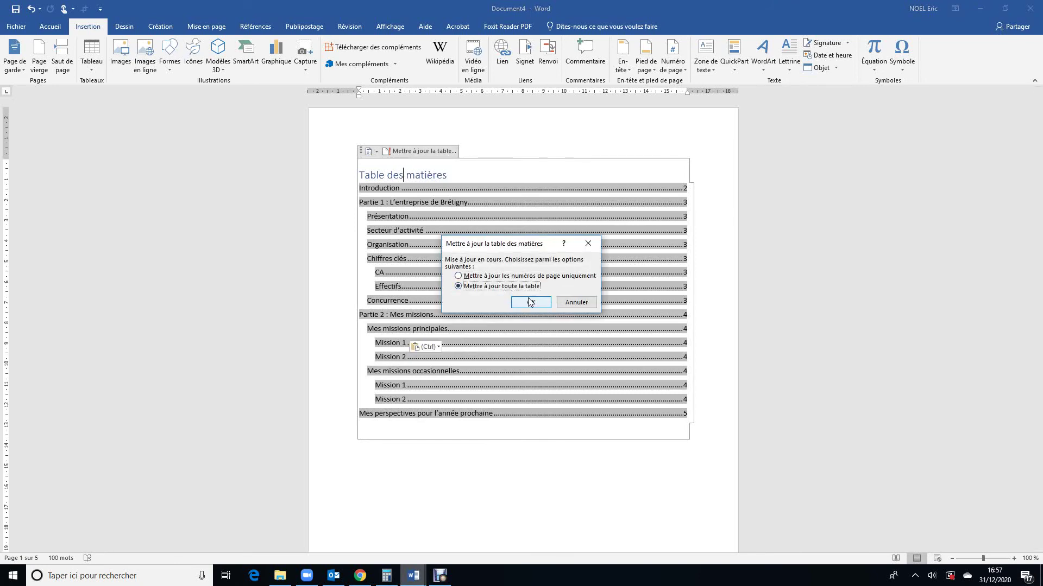
{"action": "left_click", "coordinate": [530, 302]}
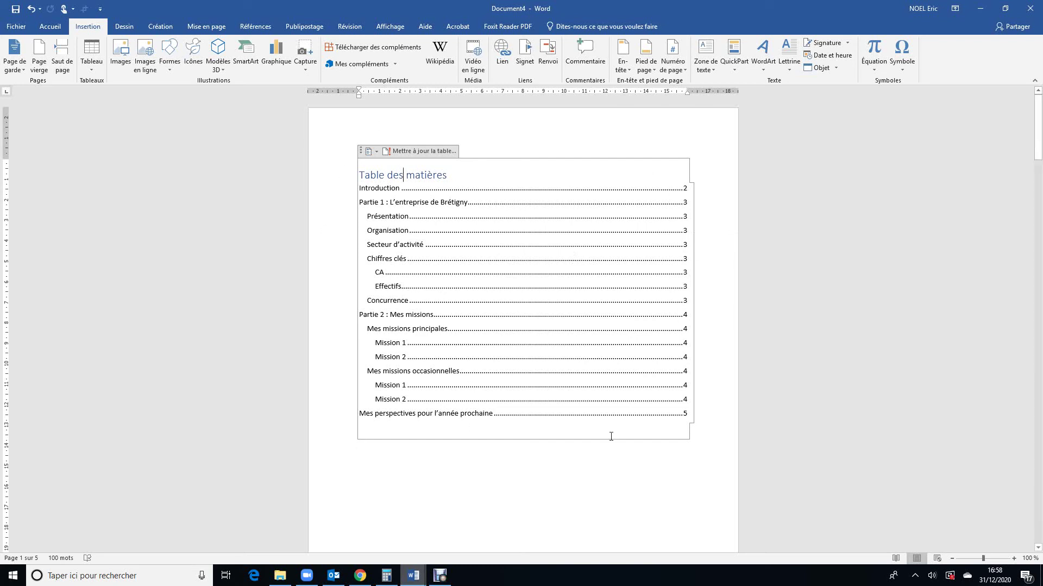
Replace the table of contents title "Table des matières" with "Sommaire"
{"action": "mouse_move", "coordinate": [1040, 136]}
{"action": "left_mouse_down"}
{"action": "mouse_move", "coordinate": [1042, 490]}
{"action": "mouse_move", "coordinate": [1034, 123]}
{"action": "left_mouse_up"}
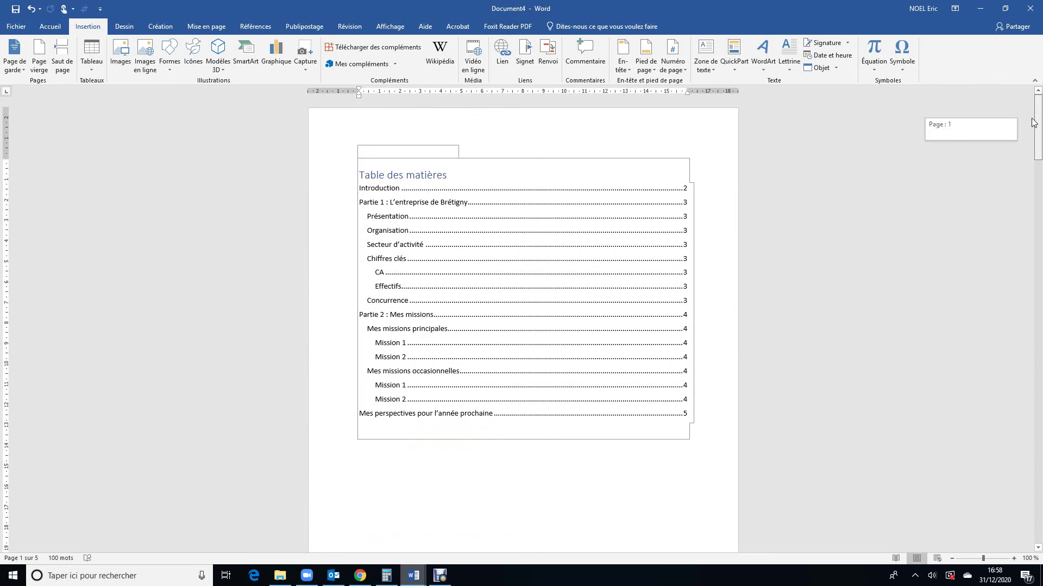
{"action": "left_click_drag", "start_coordinate": [1033, 123], "coordinate": [1034, 123]}
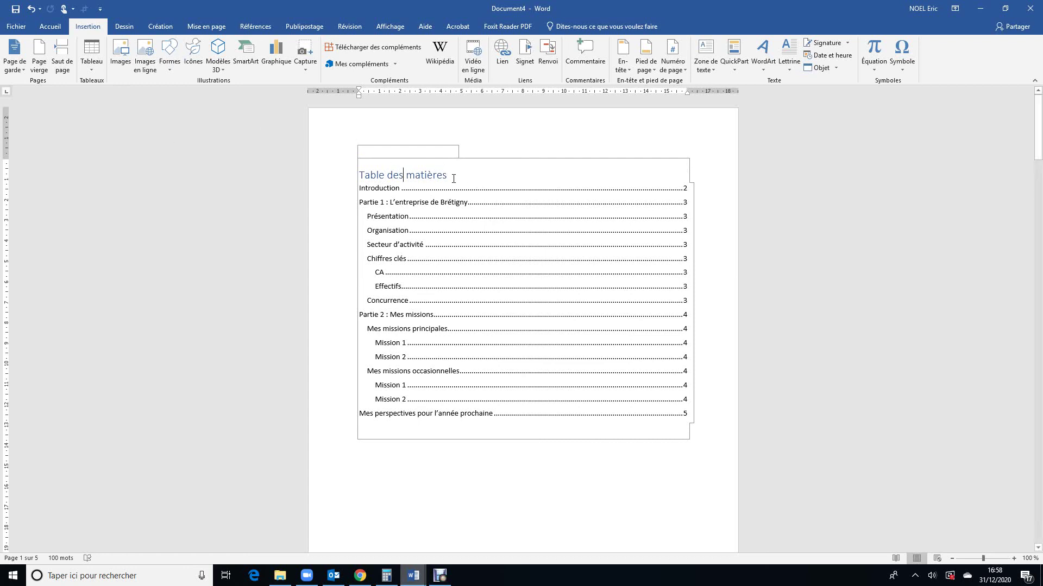
{"action": "left_click_drag", "start_coordinate": [453, 176], "coordinate": [351, 174]}
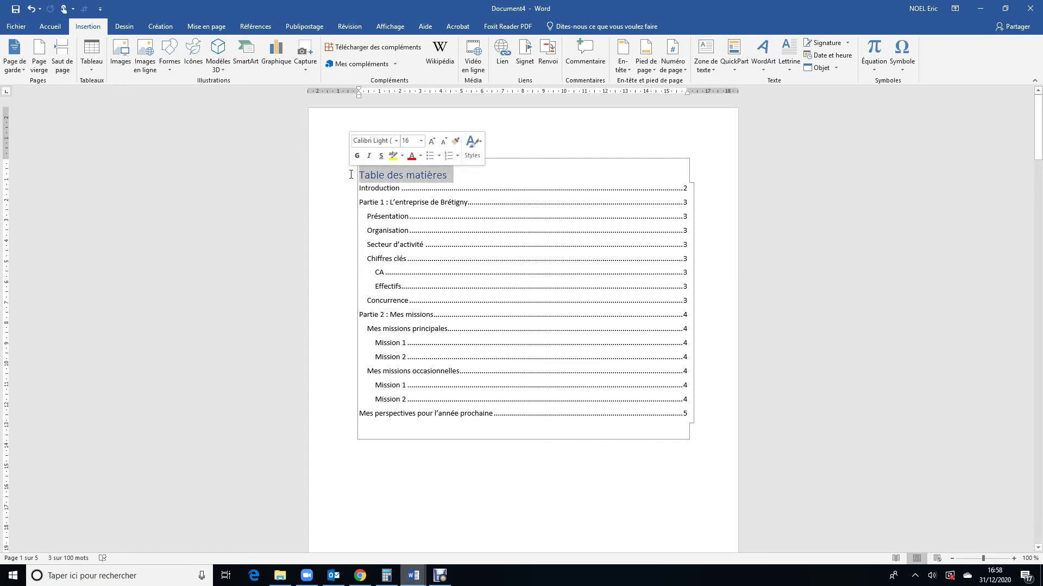
{"action": "type", "text": "Somma"}
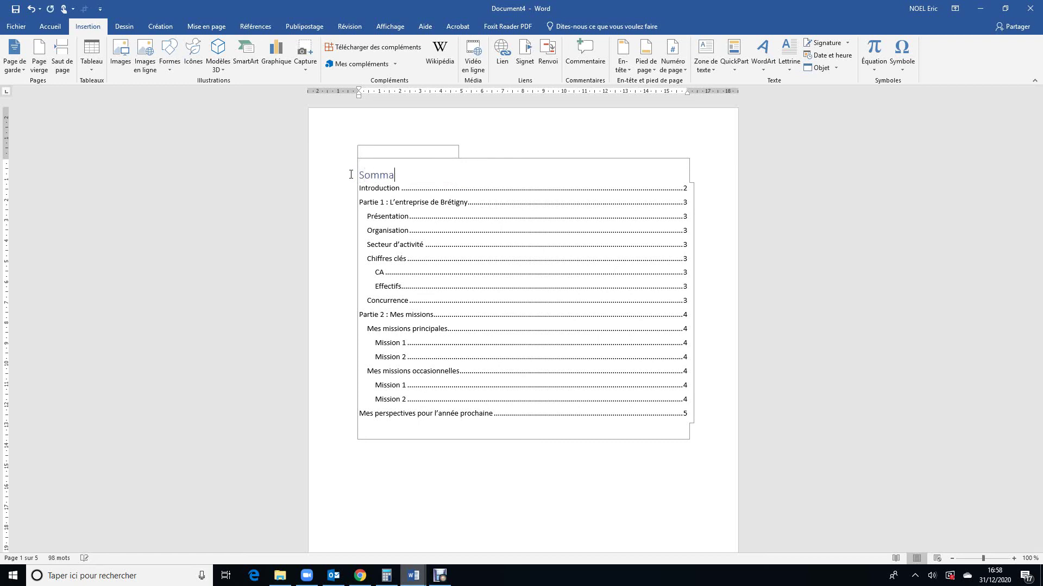
{"action": "type", "text": "ire"}
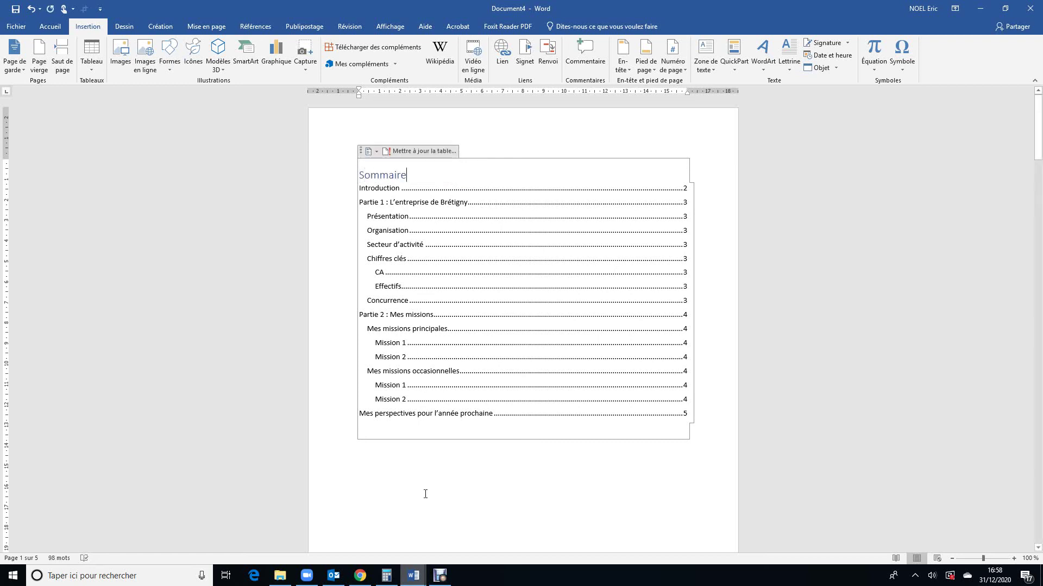
{"action": "left_click", "coordinate": [442, 453]}
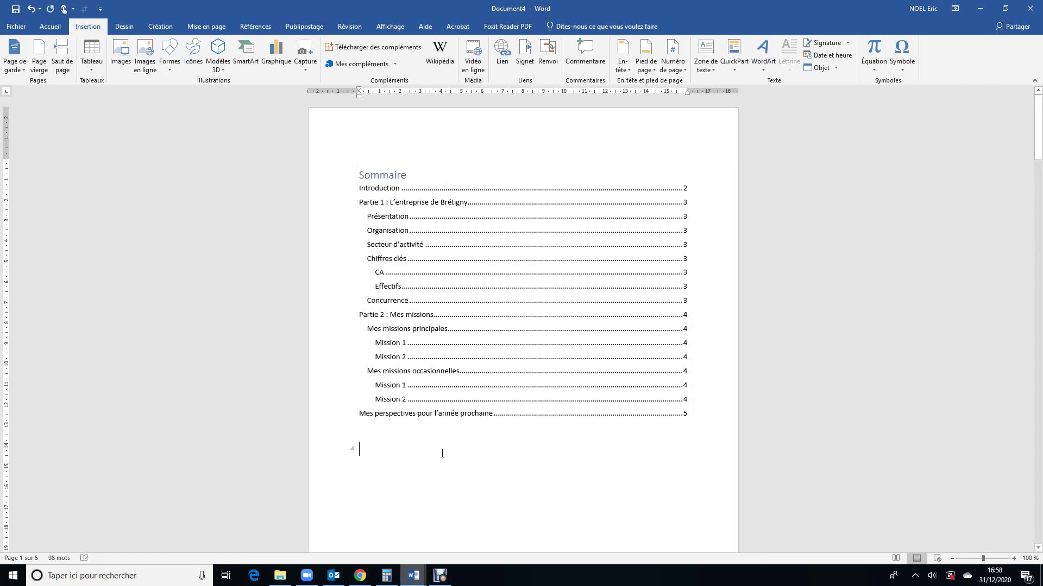